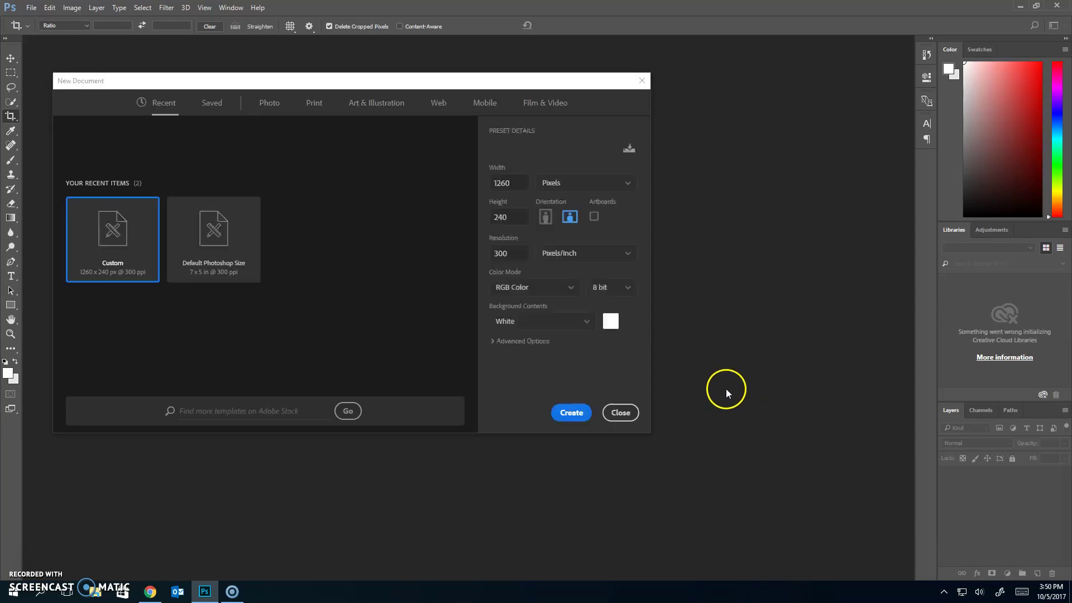
# Step: Create a new landscape document from the Default Photoshop Size preset, 7 × 5 inches at 300 pixels/inch
pyautogui.click(237, 292)
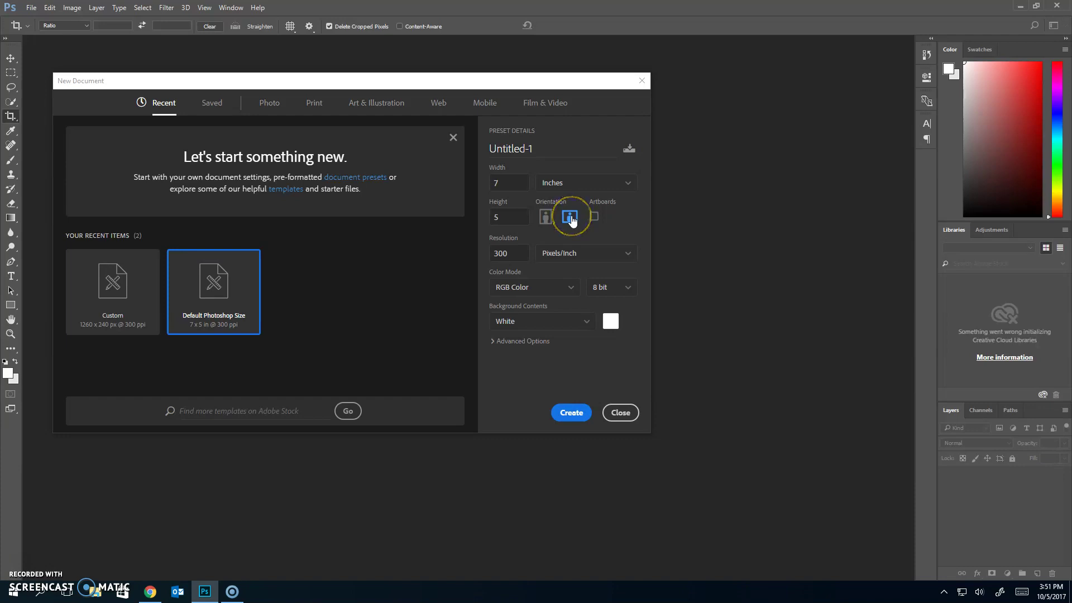
pyautogui.click(545, 217)
pyautogui.click(570, 217)
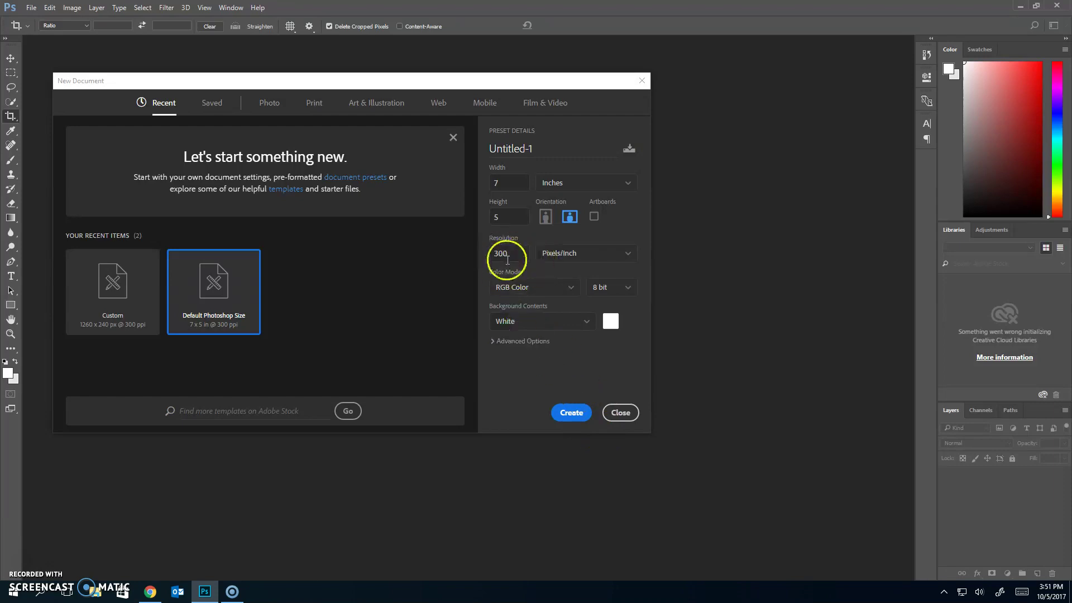
pyautogui.click(573, 413)
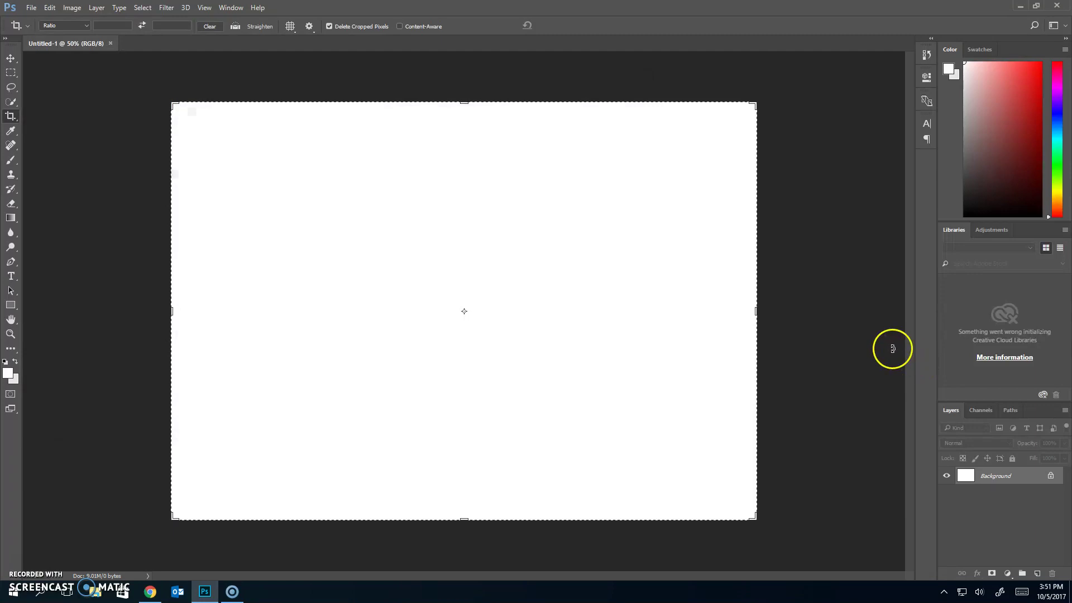
# Step: Switch to the Move tool and fit the whole canvas on screen
pyautogui.click(10, 58)
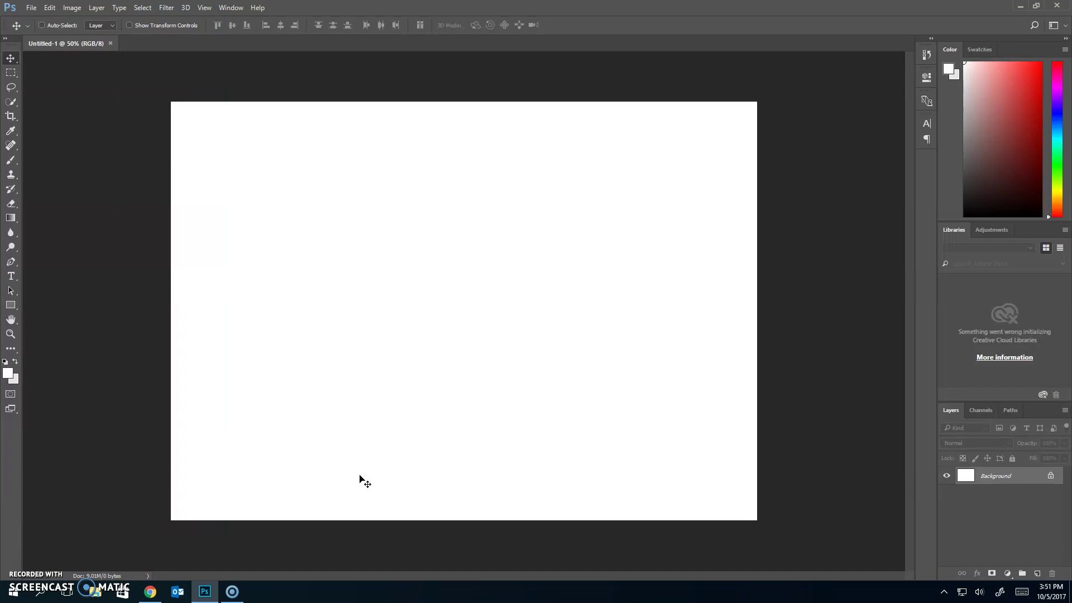
pyautogui.hotkey('ctrl', '+')
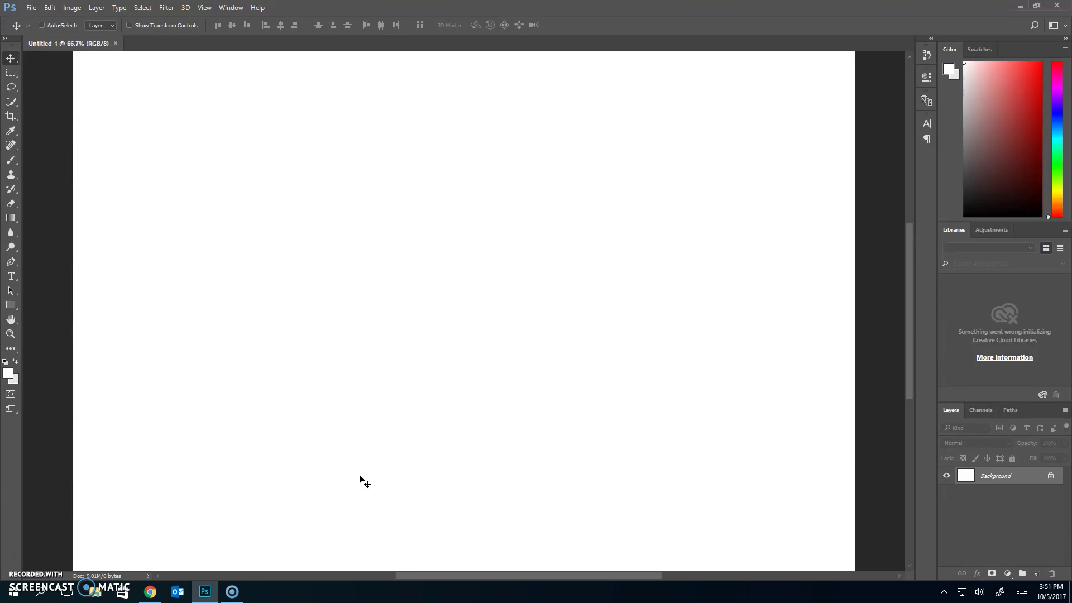
pyautogui.hotkey('ctrl', '-')
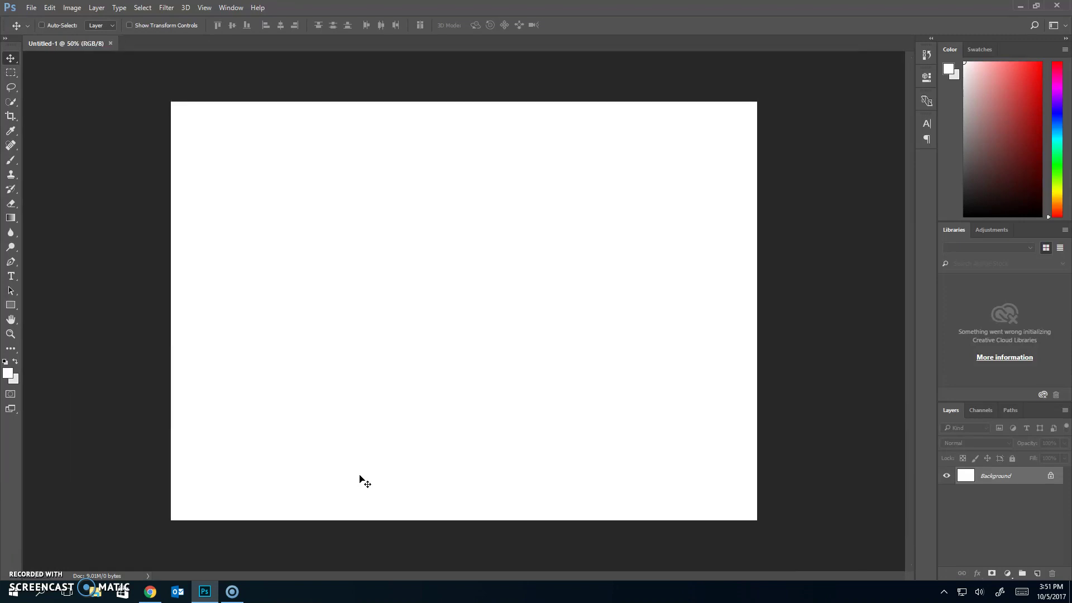
pyautogui.hotkey('ctrl', '0')
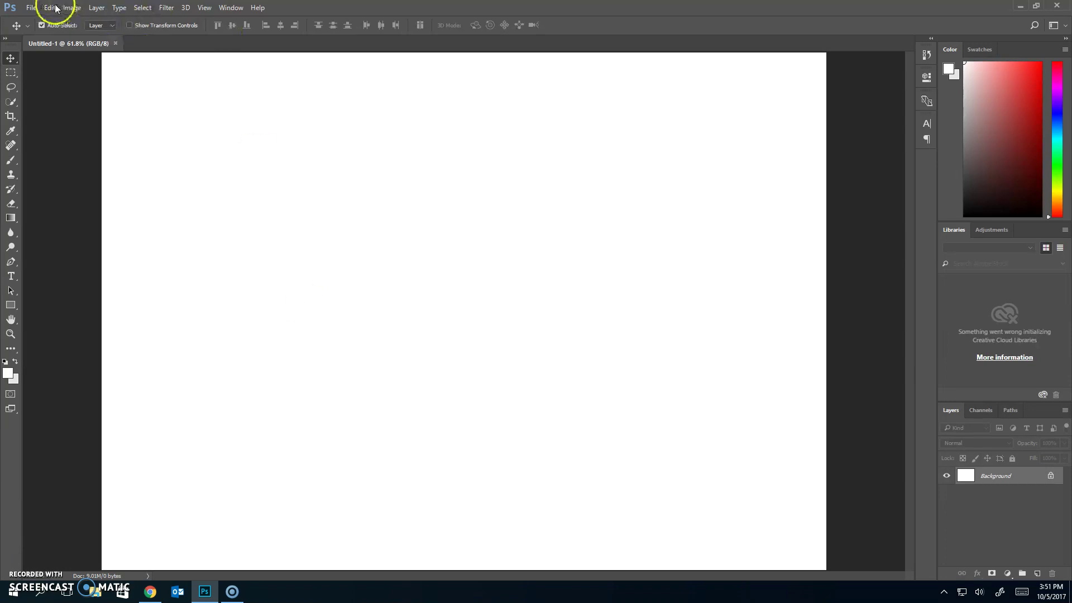
# Step: Save the document to the Desktop in Photoshop format, naming it with 1, the surname and postcard, separated by underscores
pyautogui.click(31, 7)
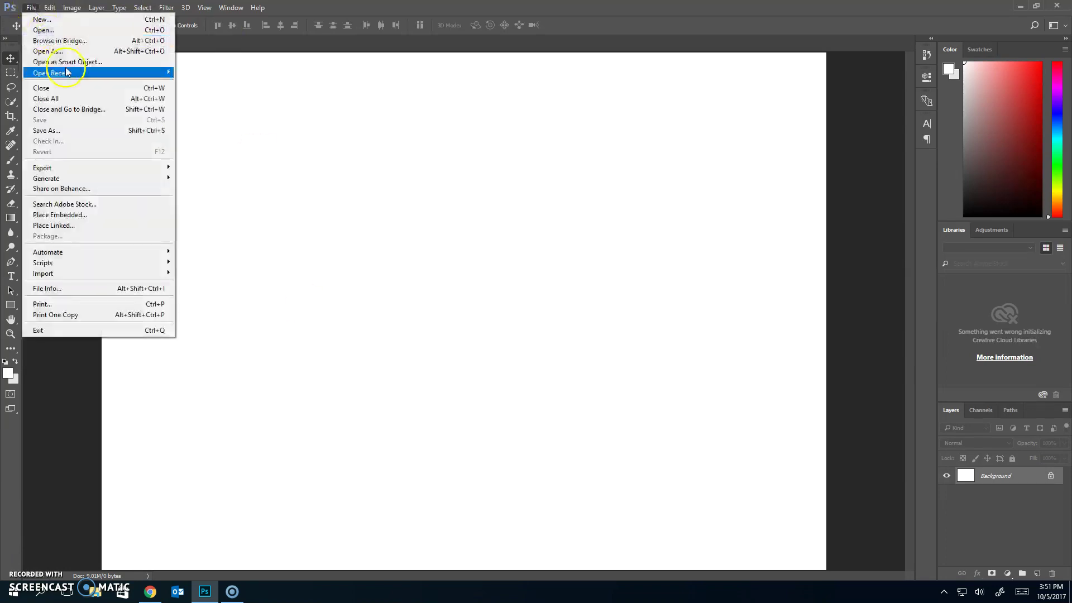
pyautogui.click(84, 130)
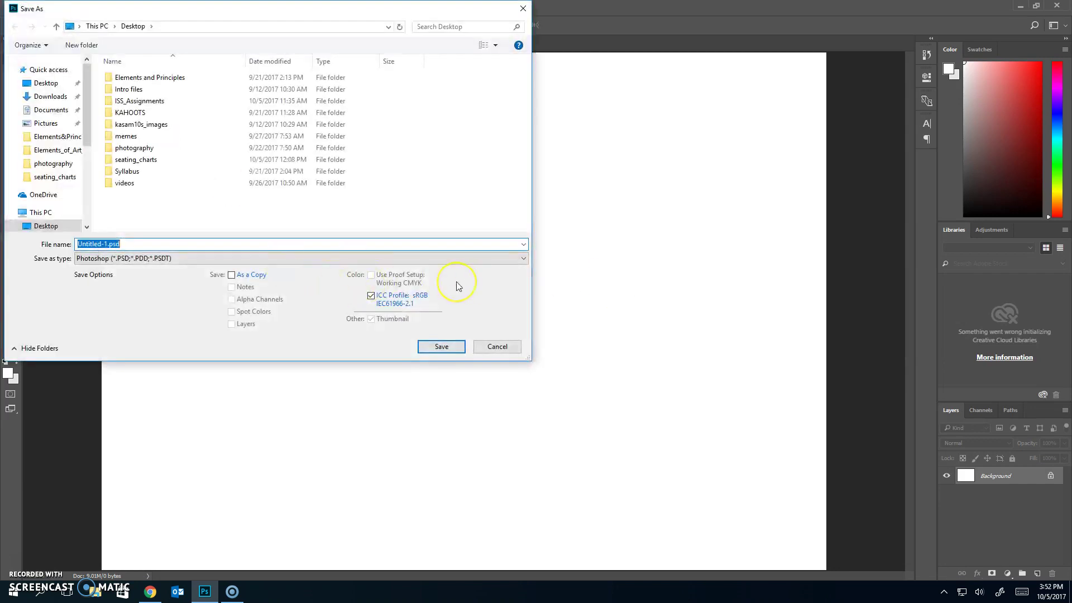
pyautogui.write('1')
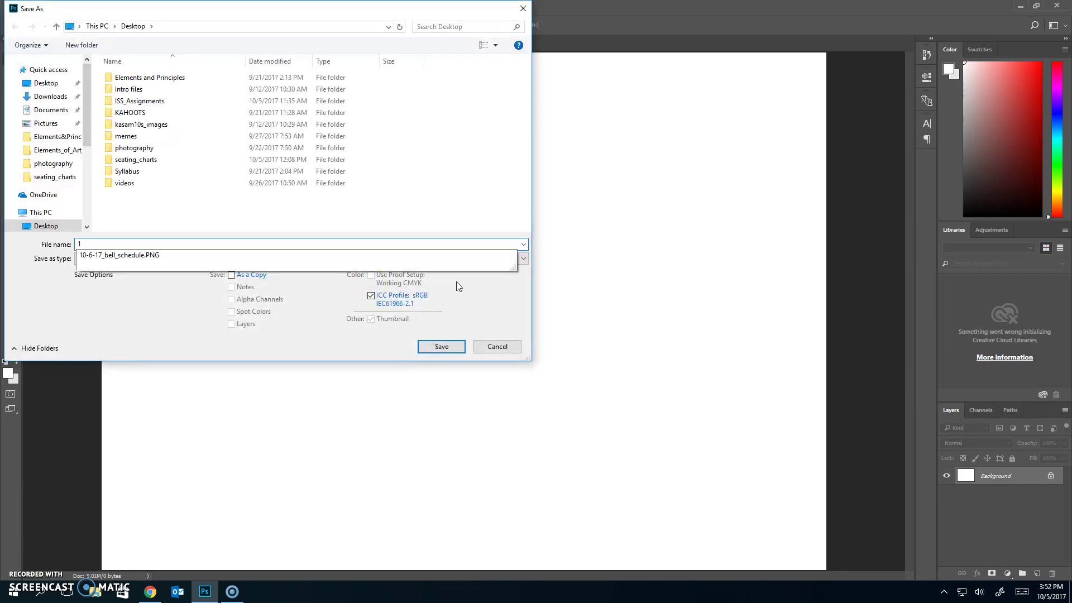
pyautogui.write('_samuelson_postcard')
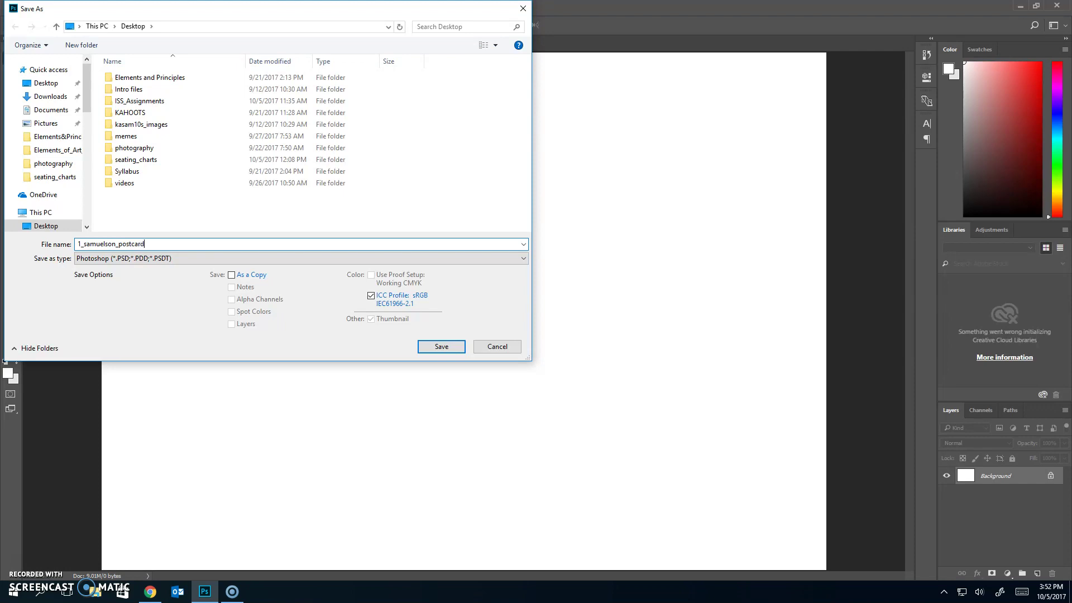
pyautogui.click(441, 347)
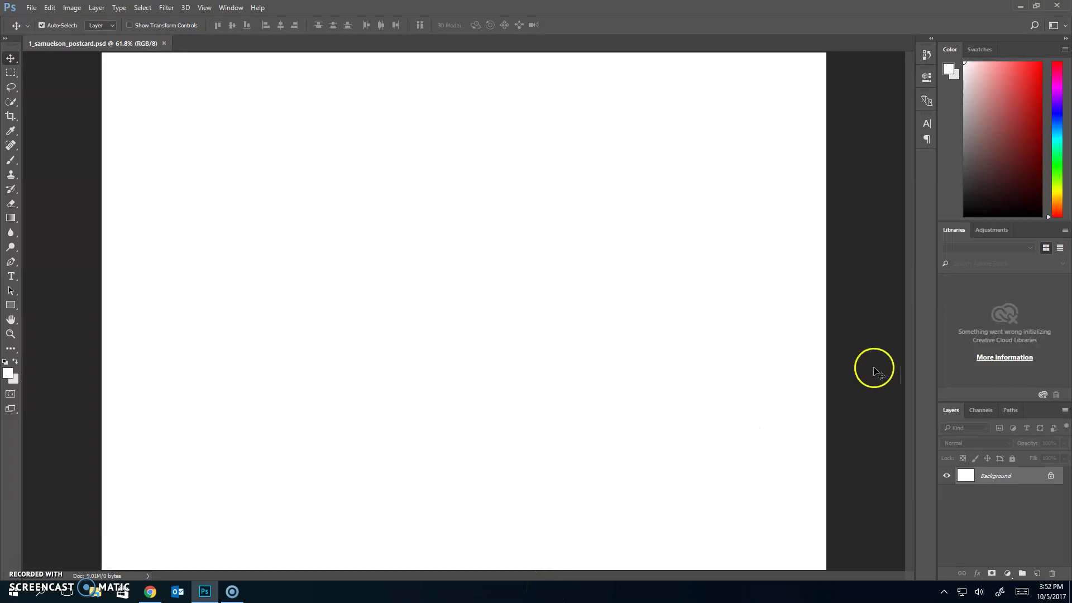
# Step: Dock the History panel above the Color panel and enlarge it, with the Libraries group collapsed
pyautogui.click(928, 52)
pyautogui.moveTo(852, 51); pyautogui.dragTo(961, 45)
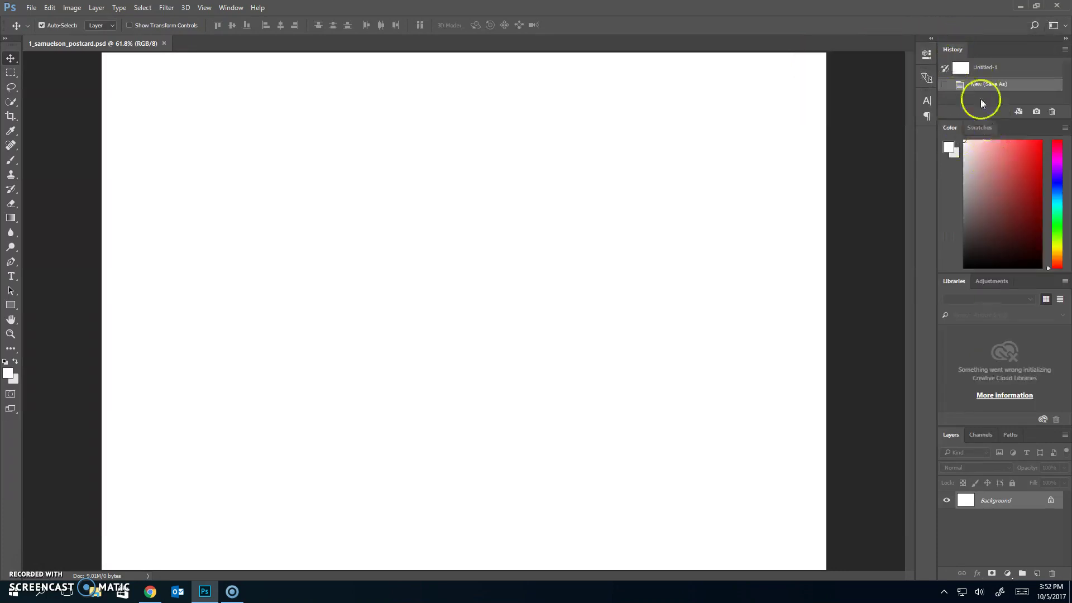
pyautogui.doubleClick(954, 282)
pyautogui.moveTo(1026, 289); pyautogui.dragTo(1045, 456)
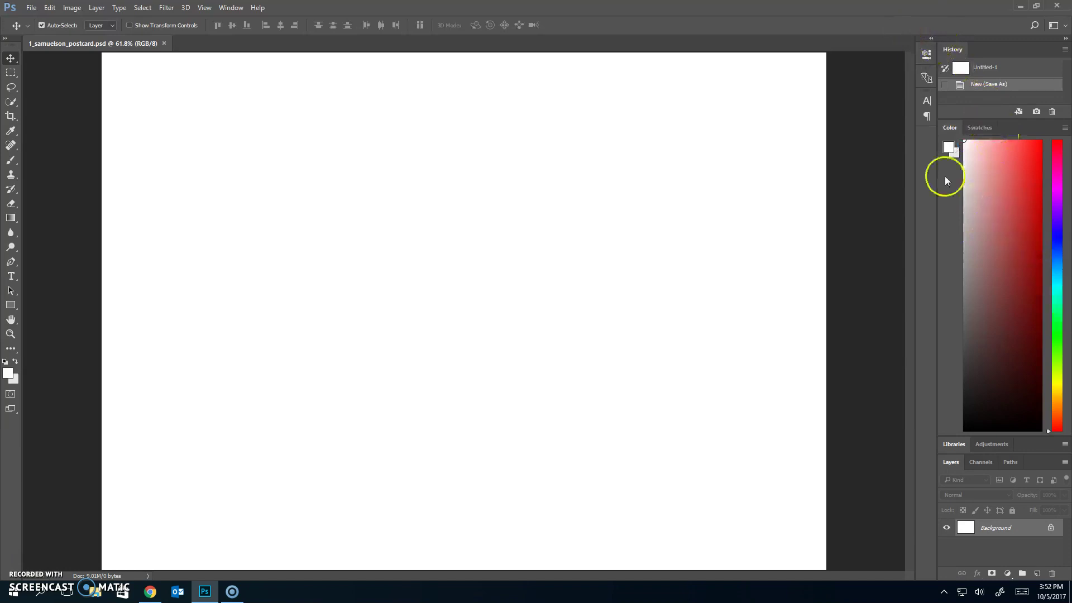
pyautogui.moveTo(999, 117); pyautogui.dragTo(995, 294)
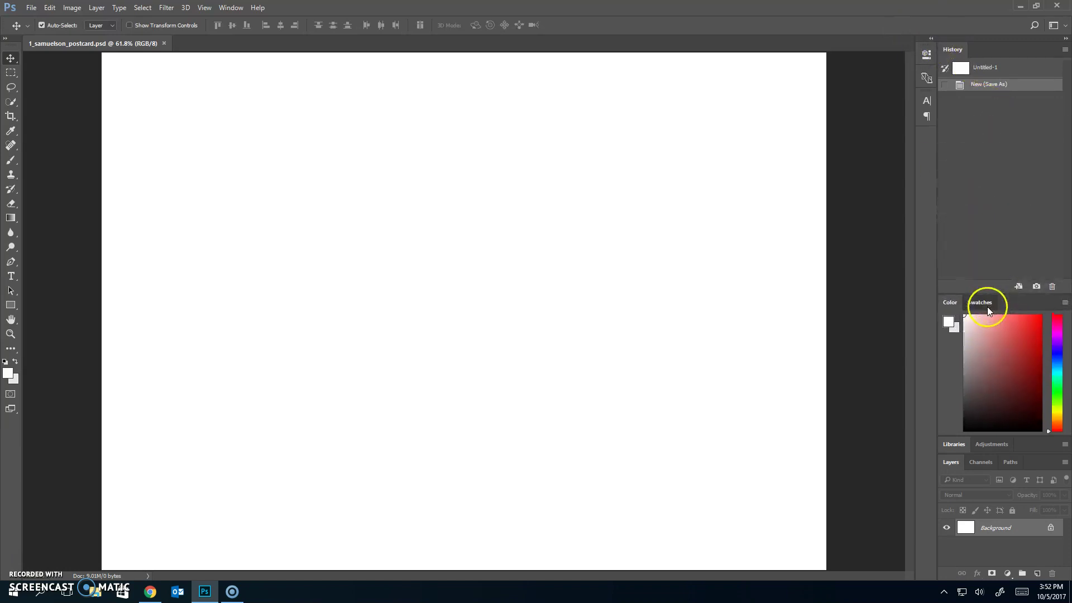
# Step: Set the foreground color to the light teal swatch from the swatch collection
pyautogui.click(987, 306)
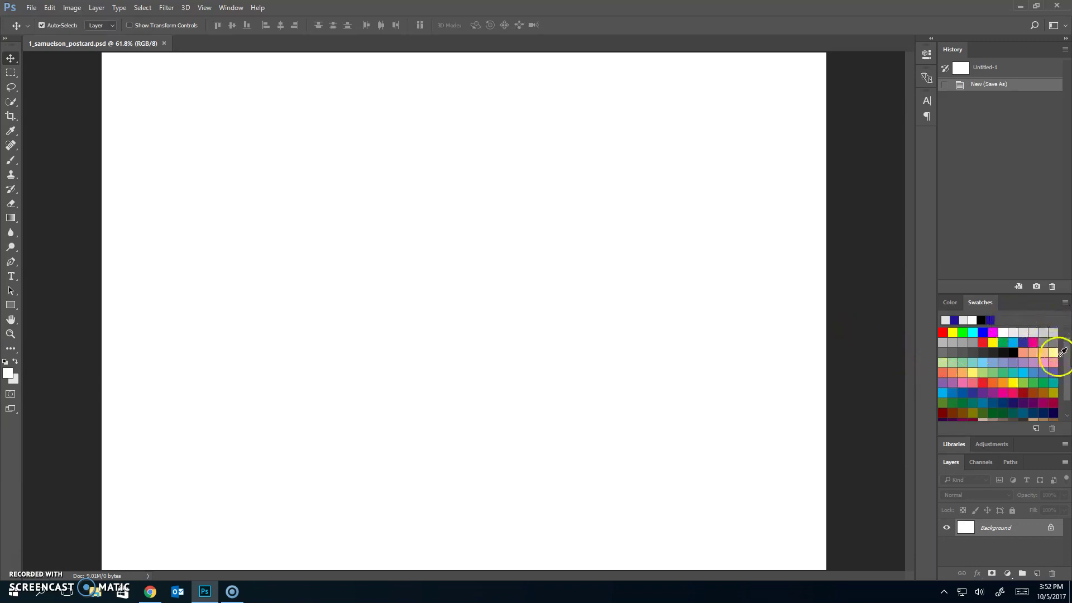
pyautogui.scroll(-2, 1068, 357)
pyautogui.scroll(3, 1068, 372)
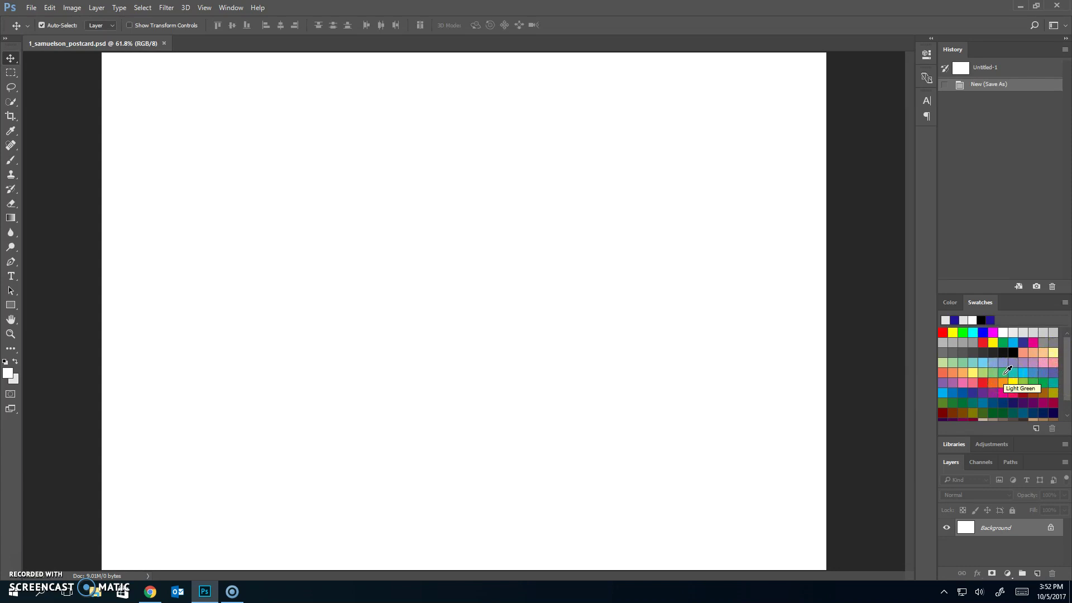
pyautogui.click(1028, 381)
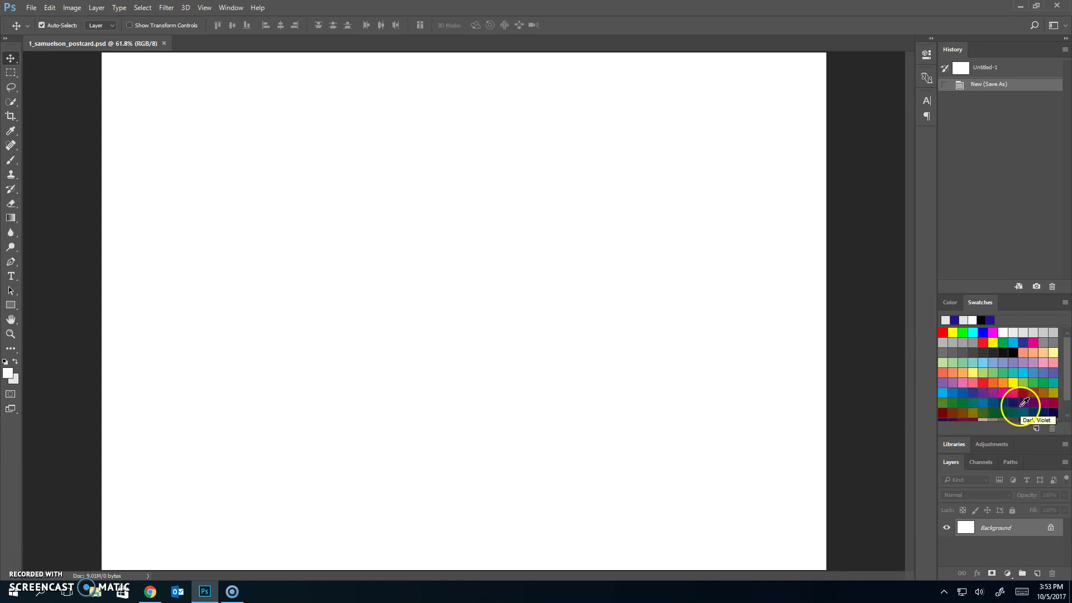
pyautogui.scroll(-1, 1025, 401)
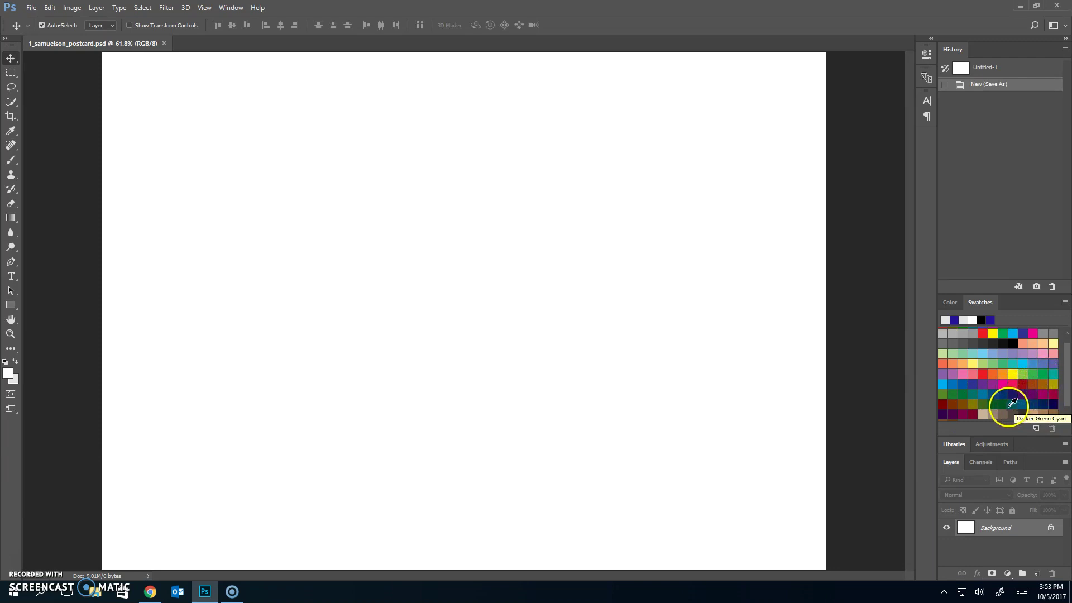
pyautogui.scroll(-1, 1008, 399)
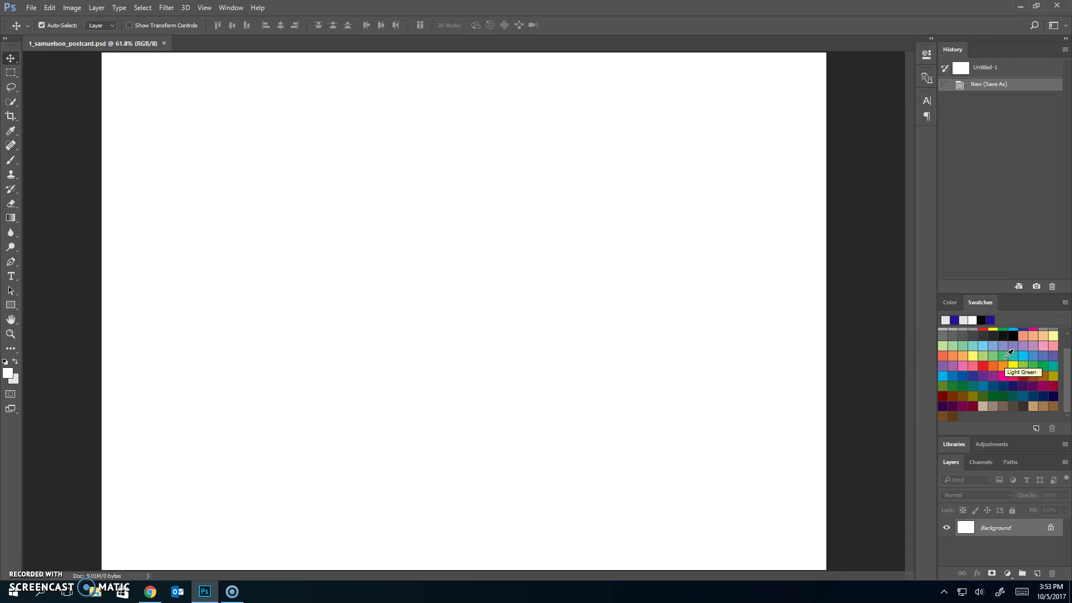
pyautogui.click(969, 343)
pyautogui.click(973, 345)
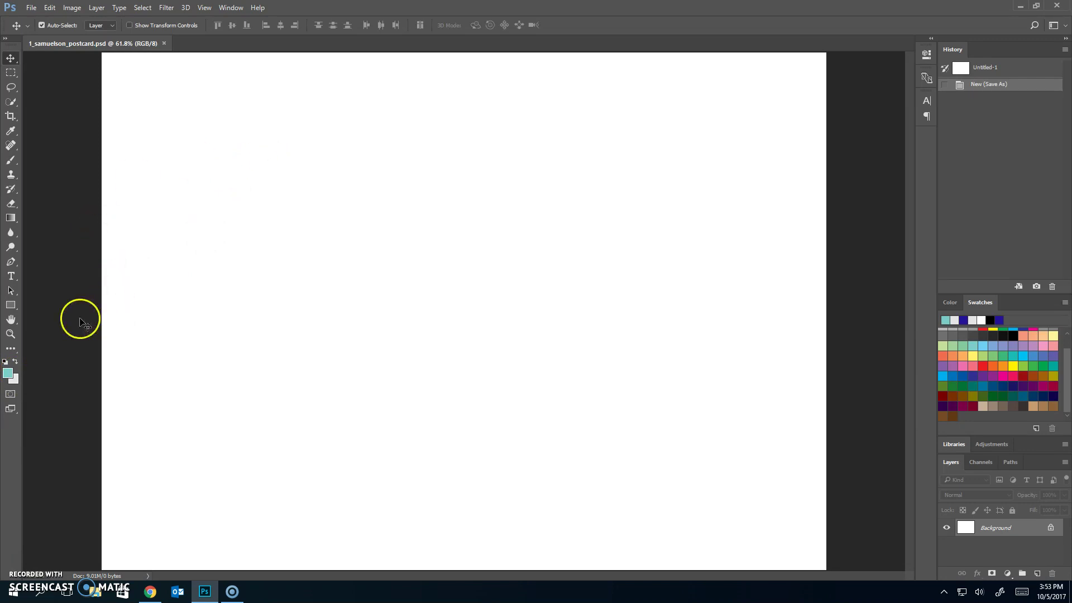
# Step: Draw a rectangle in Shape mode, about 2143 × 1160 px, across the full width of the canvas's upper part
pyautogui.click(11, 305)
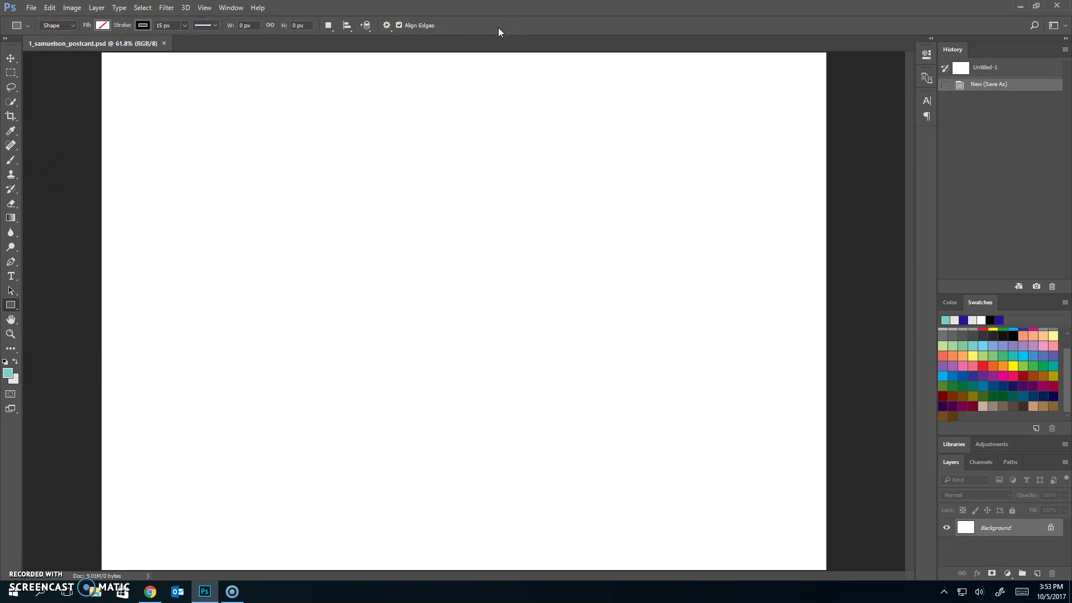
pyautogui.click(69, 25)
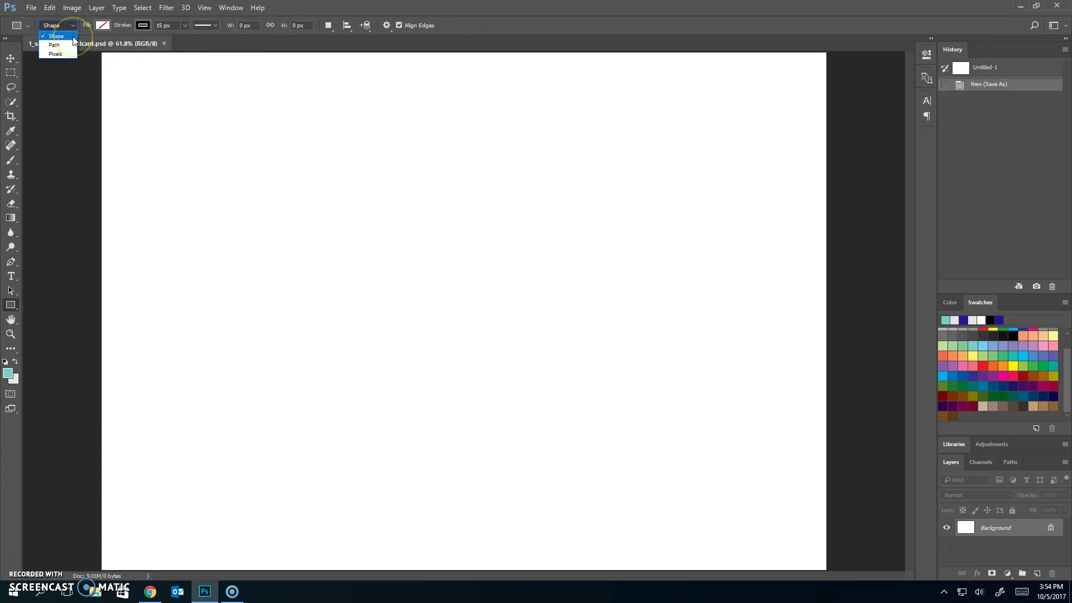
pyautogui.click(73, 37)
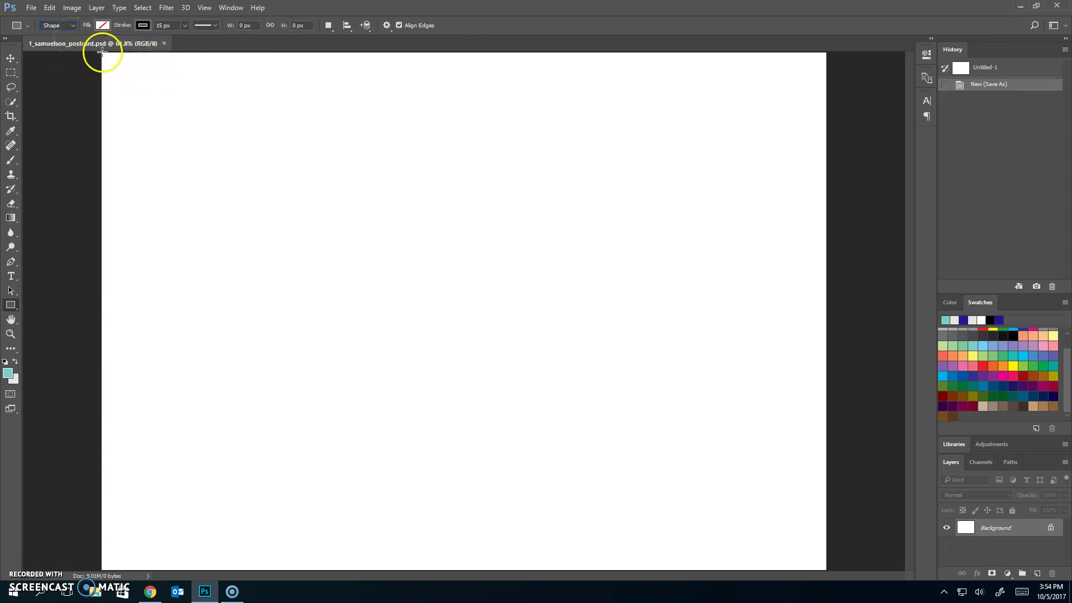
pyautogui.moveTo(101, 52); pyautogui.dragTo(841, 450)
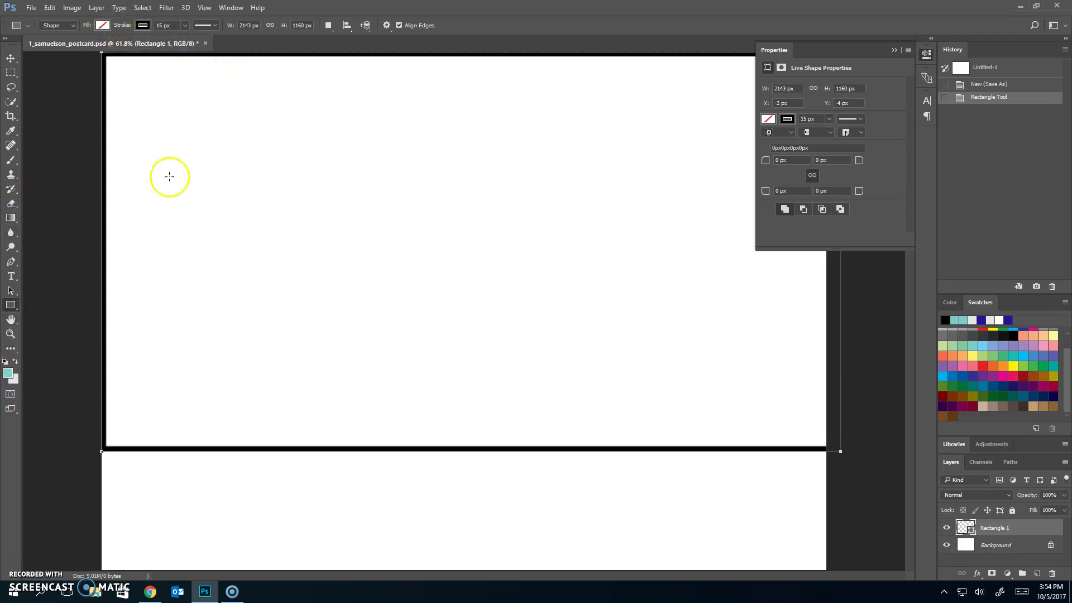
# Step: Fill the rectangle shape with the recently used light teal and remove its stroke
pyautogui.click(103, 25)
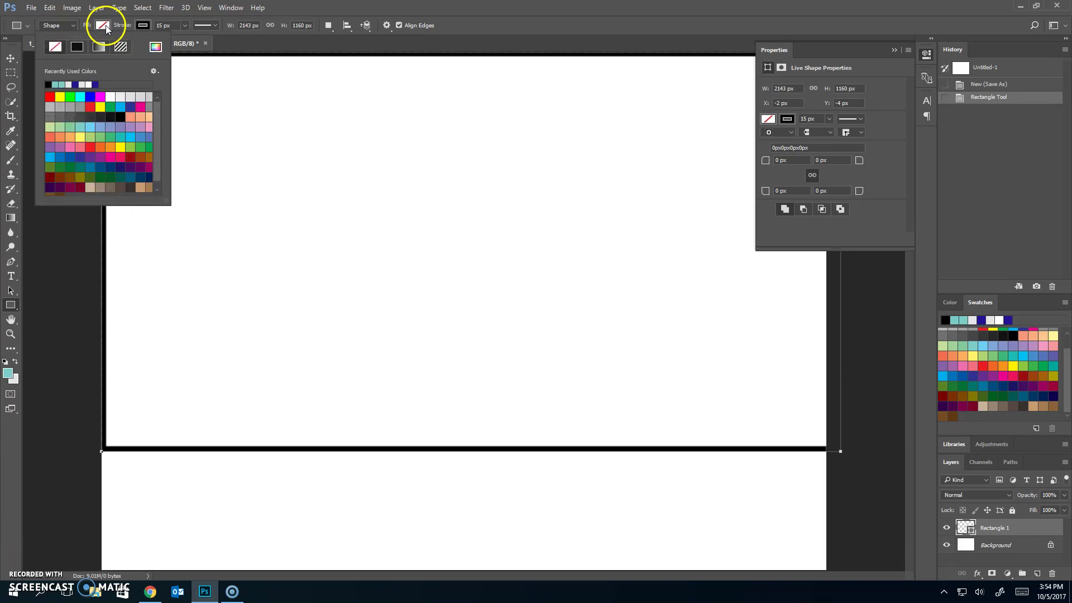
pyautogui.click(59, 84)
pyautogui.click(150, 25)
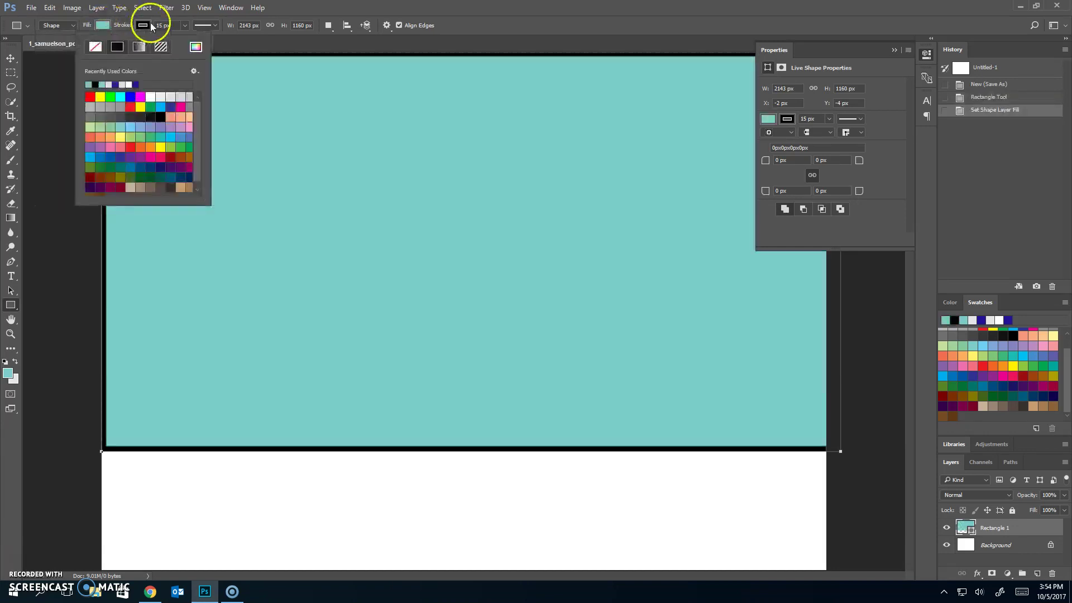
pyautogui.click(96, 47)
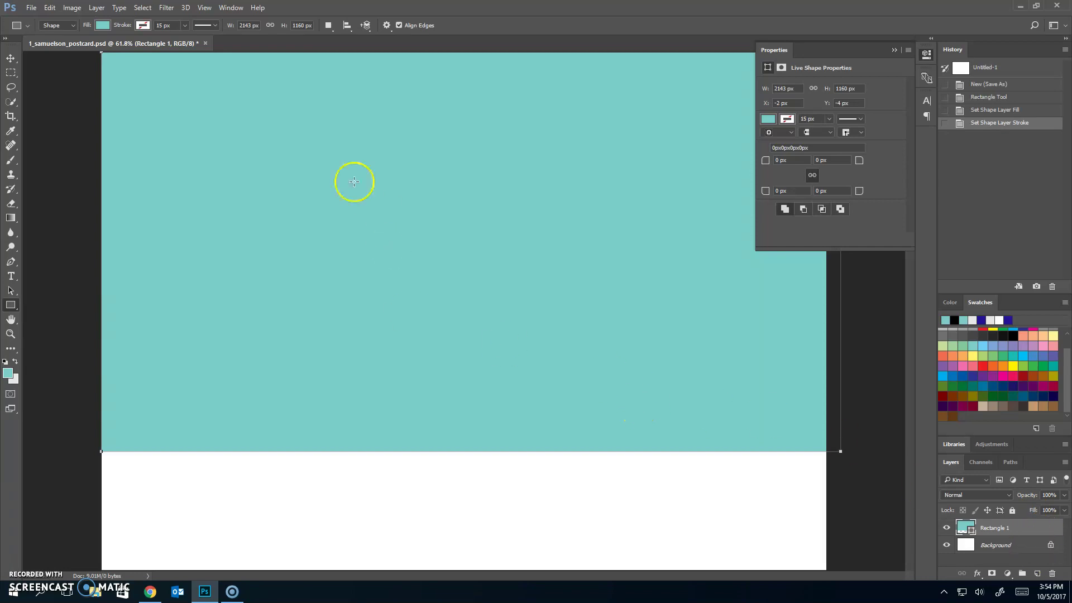
# Step: Move the teal rectangle down and to the right on the canvas, and delete its layer
pyautogui.click(11, 58)
pyautogui.moveTo(105, 85); pyautogui.dragTo(506, 168)
pyautogui.click(1053, 574)
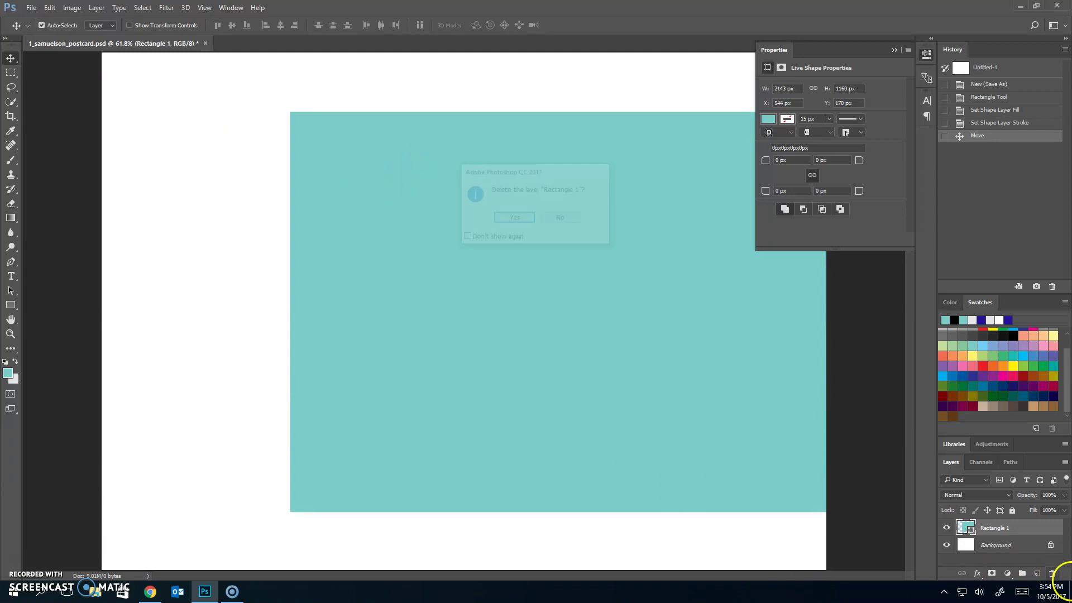
pyautogui.click(524, 219)
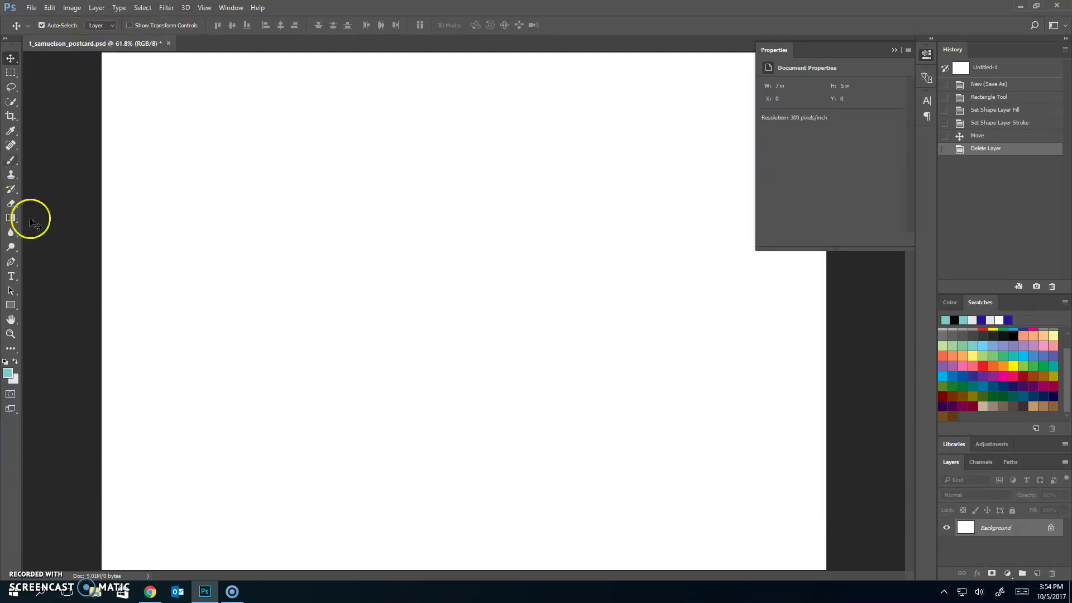
# Step: Try drawing a rectangle in Path mode, about 2163 × 1168 px, over the canvas's upper part, and undo it
pyautogui.click(11, 304)
pyautogui.click(70, 25)
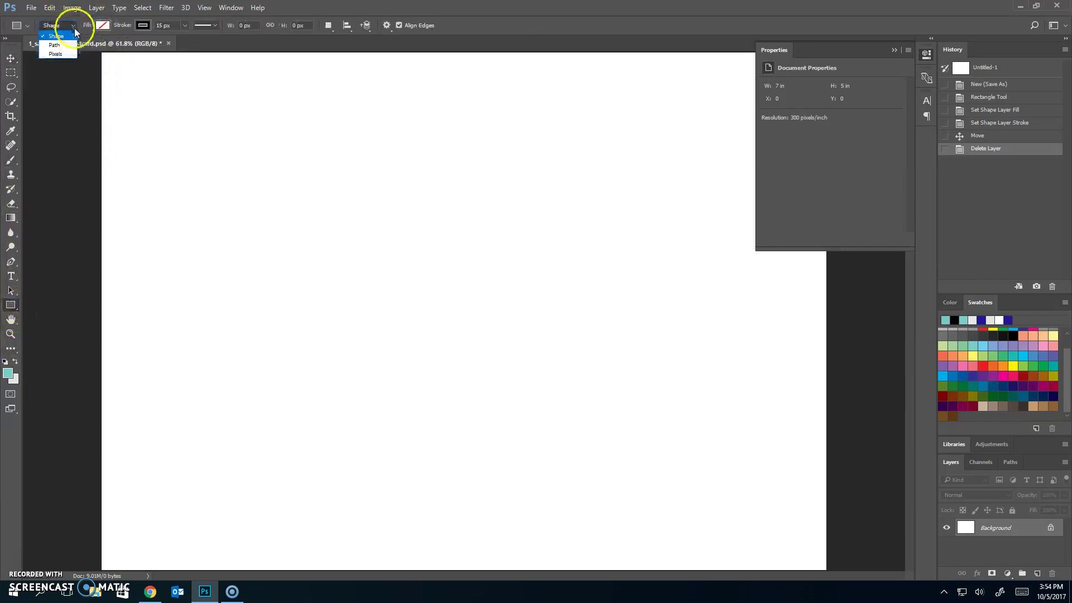
pyautogui.click(67, 46)
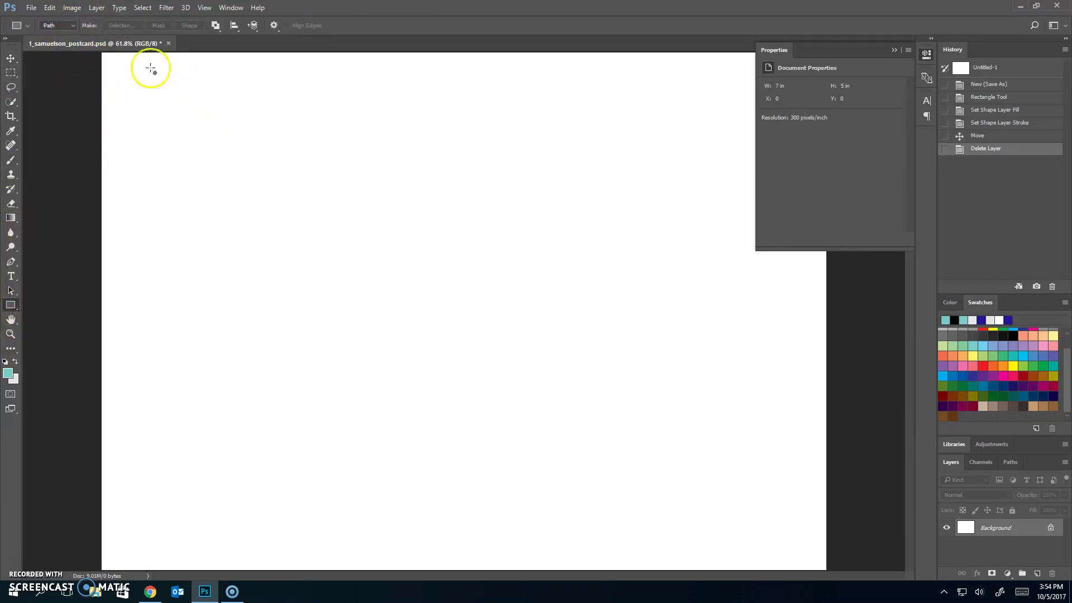
pyautogui.moveTo(101, 53); pyautogui.dragTo(844, 455)
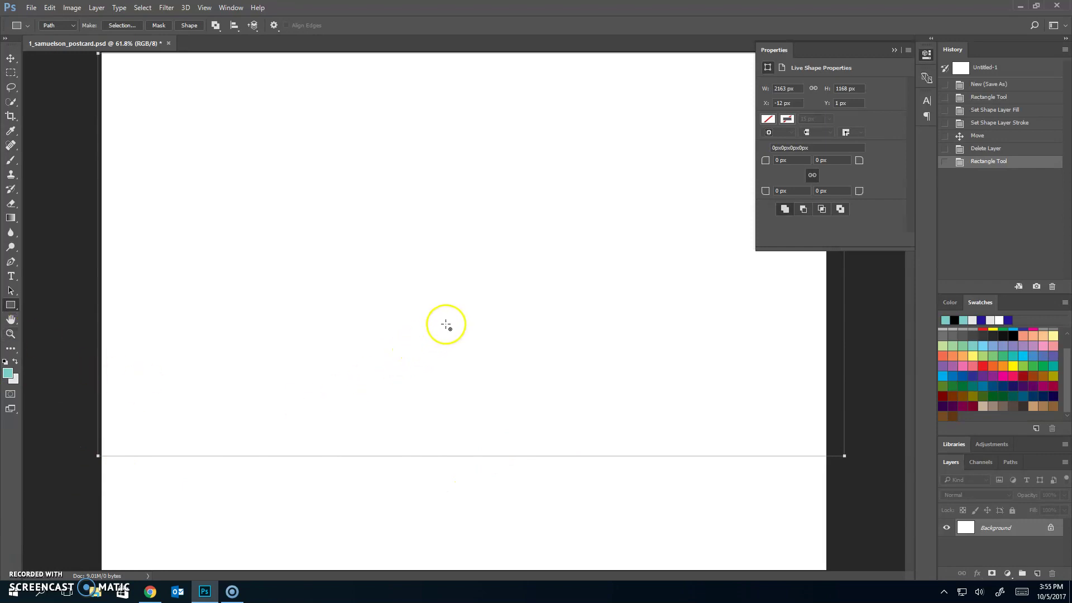
pyautogui.hotkey('ctrl', 'z')
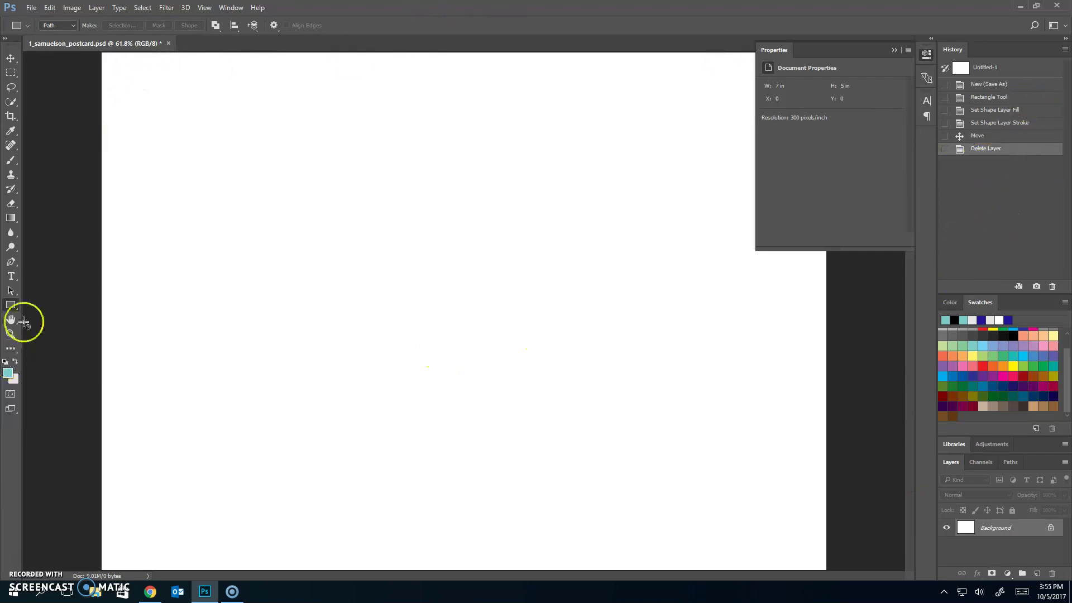
# Step: Draw a light teal rectangle in Pixels mode across the full canvas width, covering about the upper three quarters of the Background
pyautogui.click(66, 25)
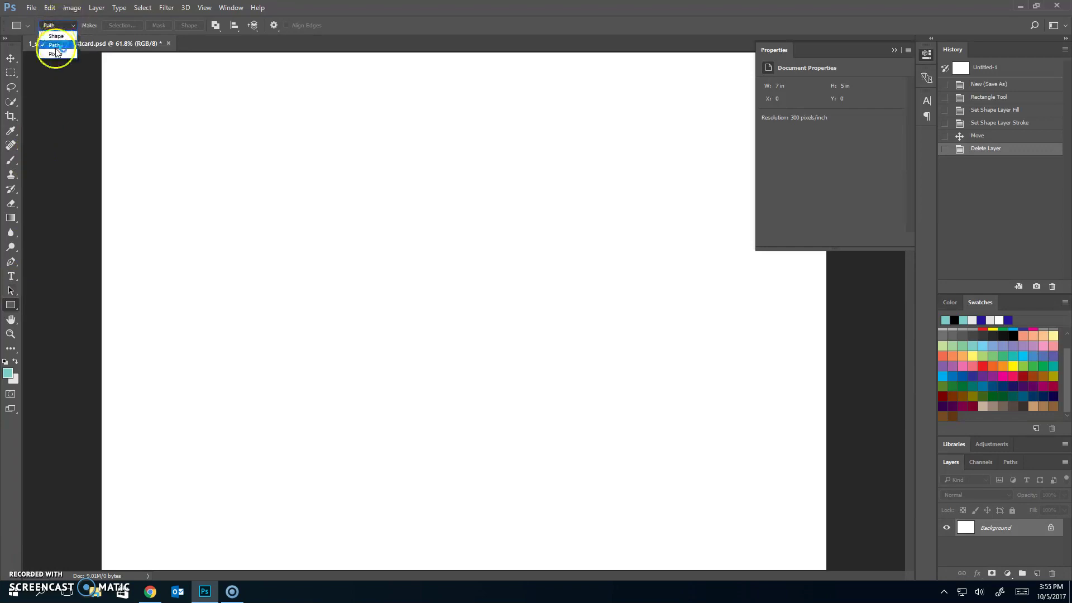
pyautogui.click(55, 54)
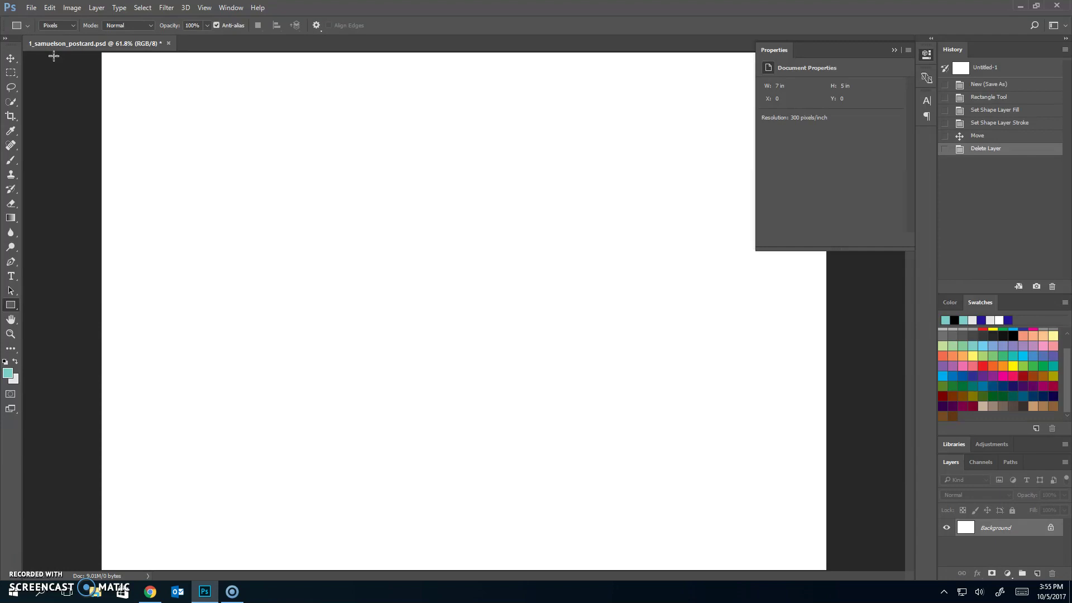
pyautogui.click(894, 50)
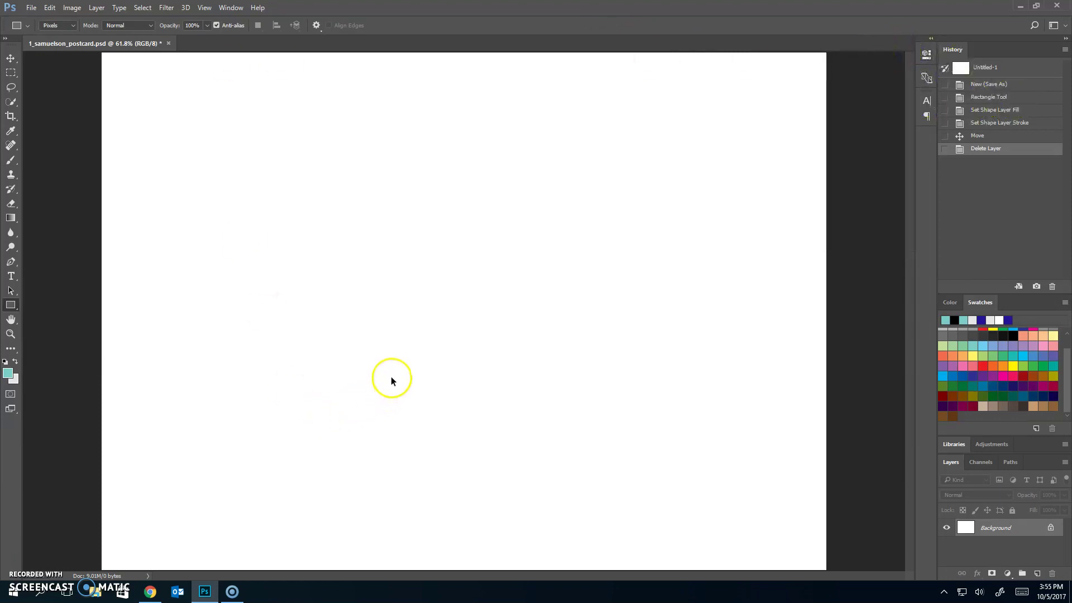
pyautogui.hotkey('ctrl', '-')
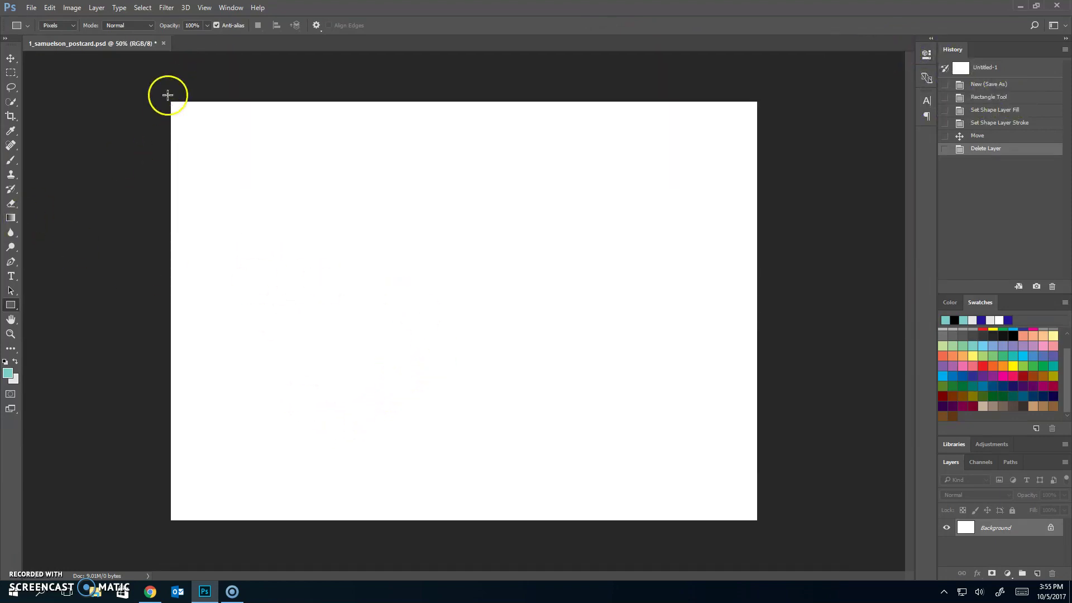
pyautogui.moveTo(162, 93); pyautogui.dragTo(764, 422)
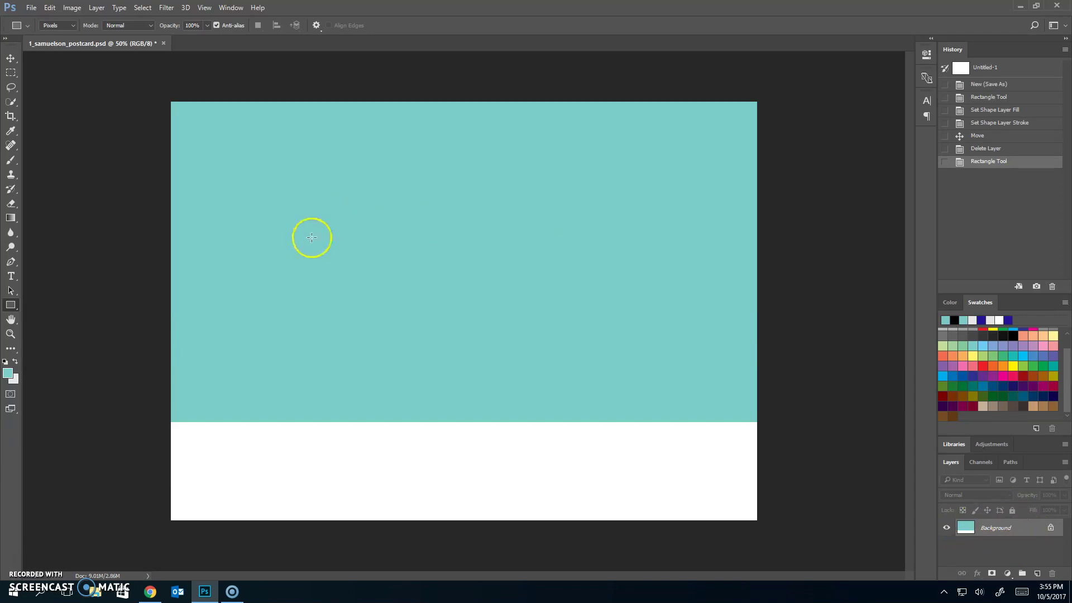
# Step: Try moving the teal pixels down and to the right with the Move tool, and undo the move
pyautogui.click(11, 58)
pyautogui.moveTo(359, 187); pyautogui.dragTo(603, 274)
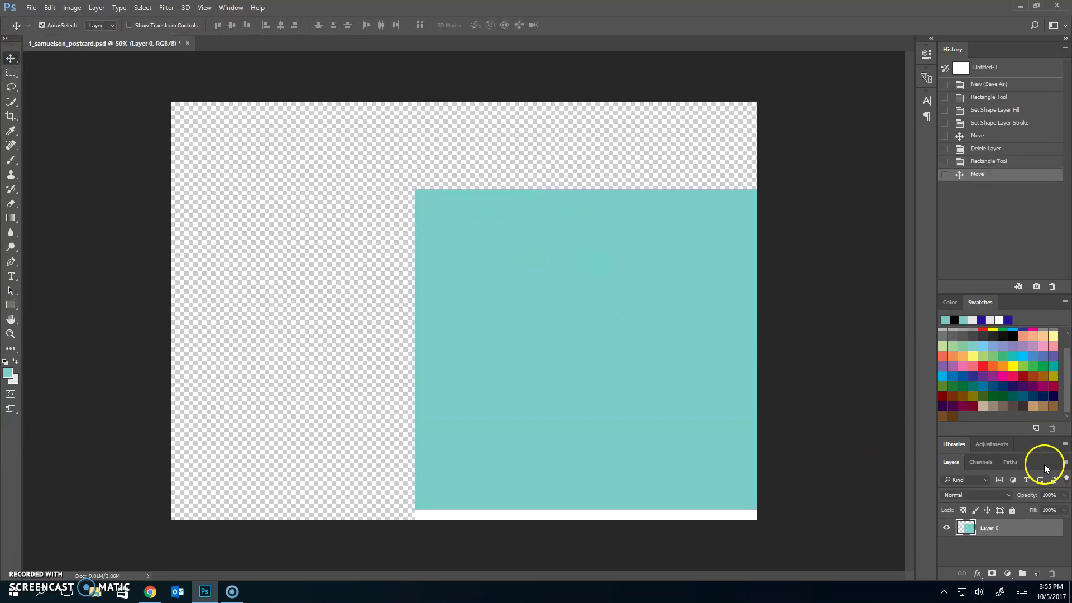
pyautogui.keyDown('ctrl'); pyautogui.click(677, 433); pyautogui.keyUp('ctrl')
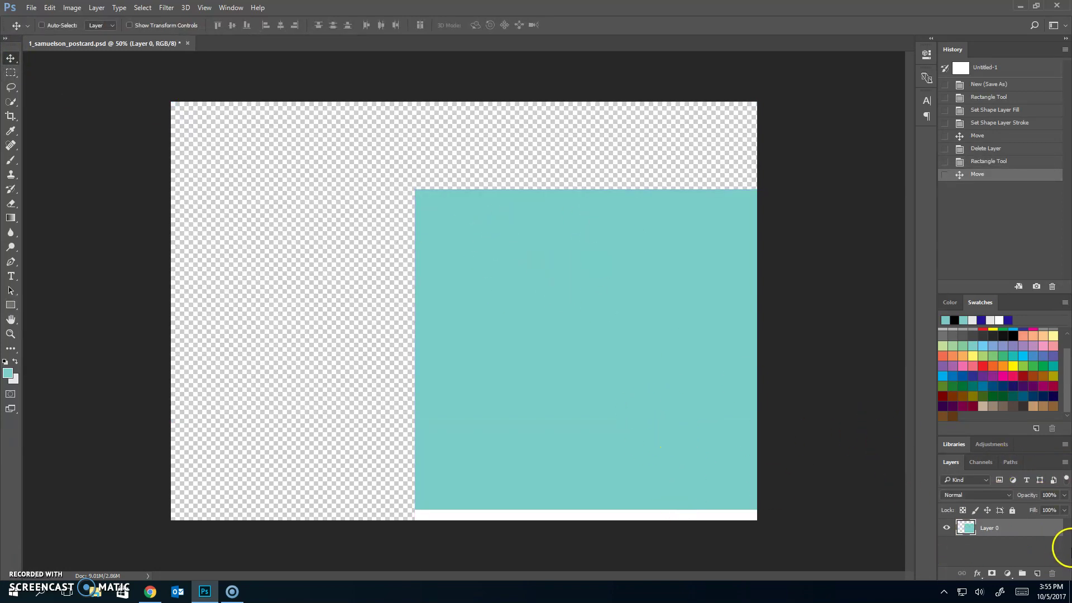
pyautogui.hotkey('ctrl', 'z')
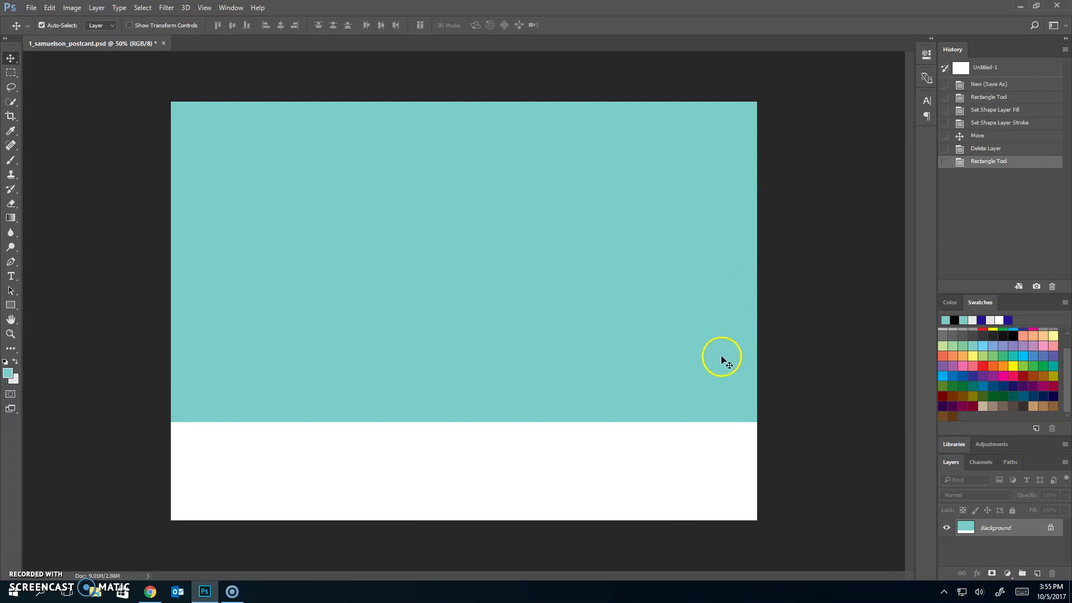
pyautogui.click(121, 135)
# Step: Switch to the Ellipse tool and set the foreground colour to Pure Yellow
pyautogui.click(10, 308)
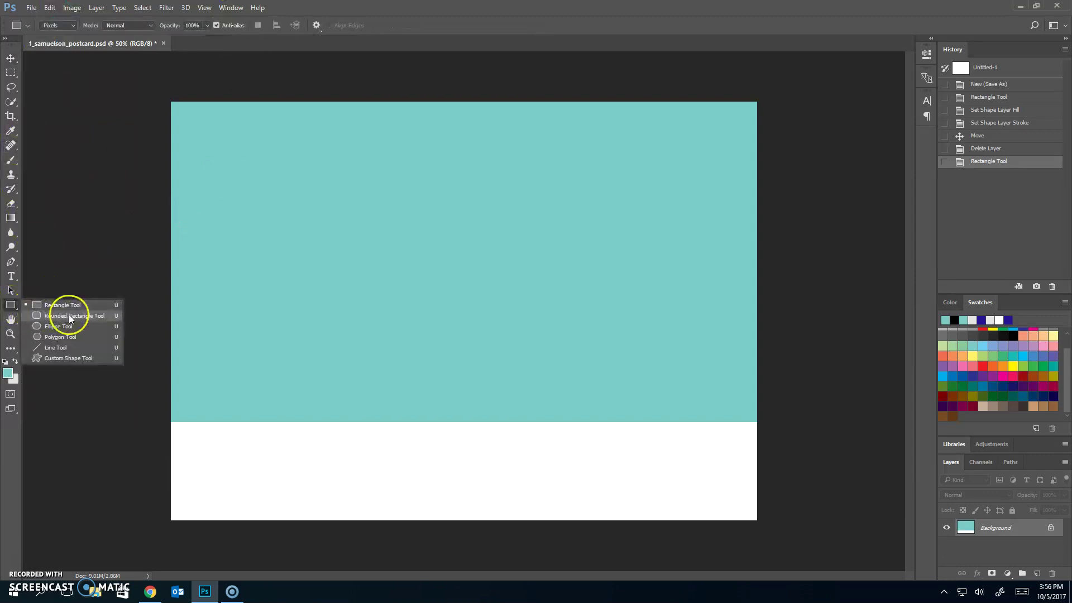
pyautogui.click(74, 326)
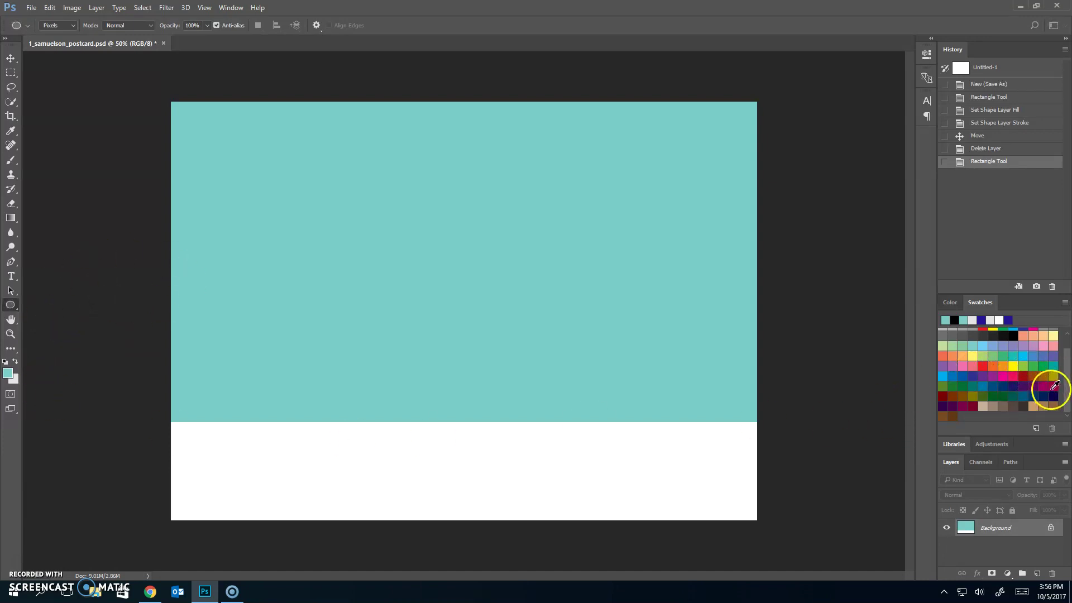
pyautogui.scroll(2, 1049, 374)
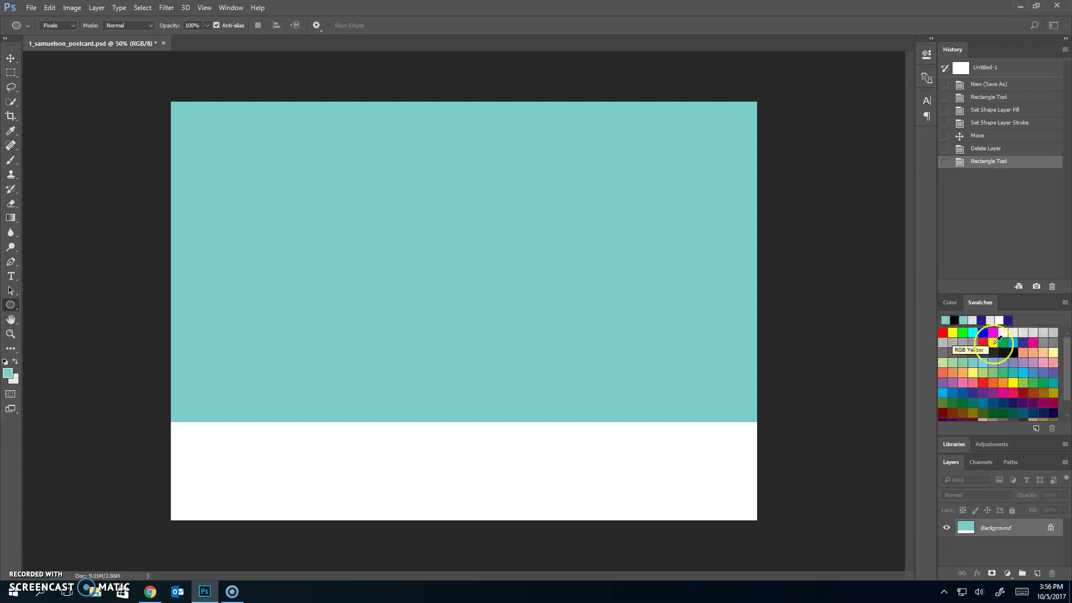
pyautogui.click(1014, 374)
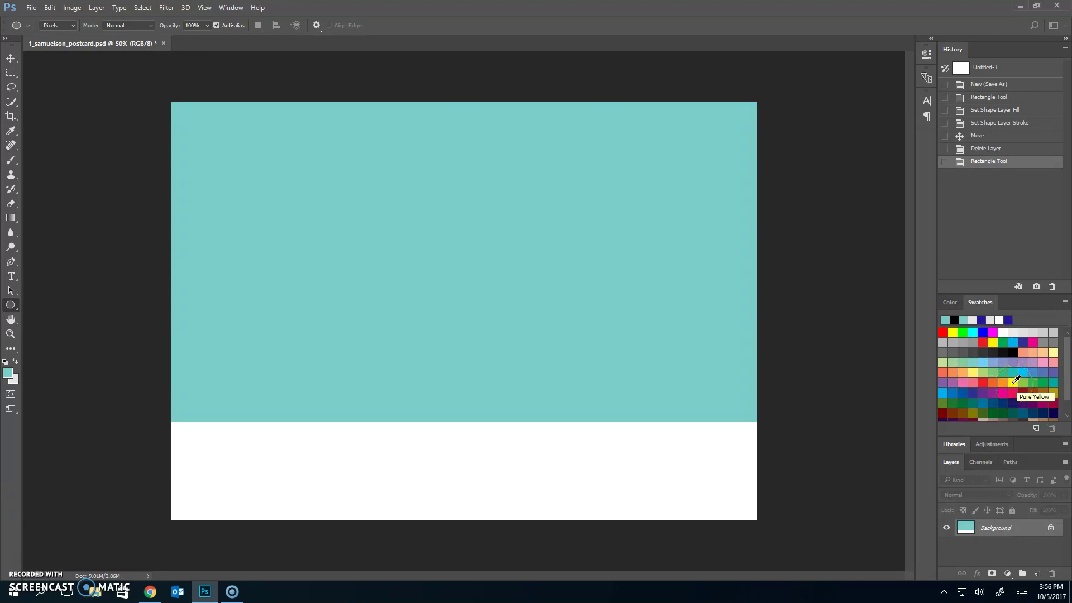
pyautogui.click(1014, 382)
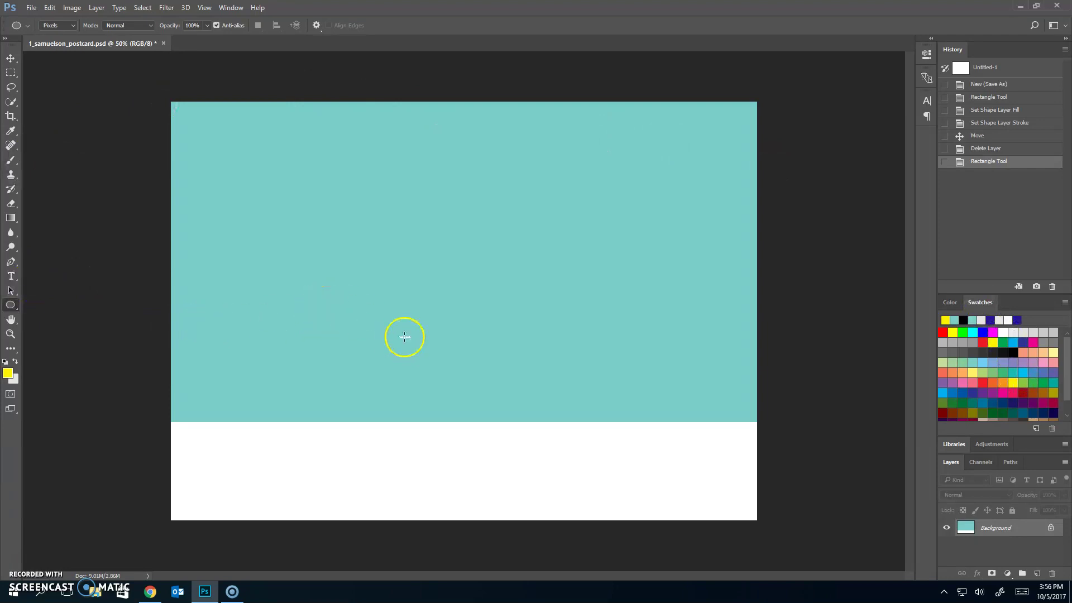
# Step: Try drawing yellow ellipses and smaller circles over the teal area's lower-left part, and undo each one
pyautogui.moveTo(206, 294); pyautogui.dragTo(417, 320)
pyautogui.hotkey('ctrl', 'z')
pyautogui.click(295, 363)
pyautogui.moveTo(213, 361); pyautogui.dragTo(433, 474)
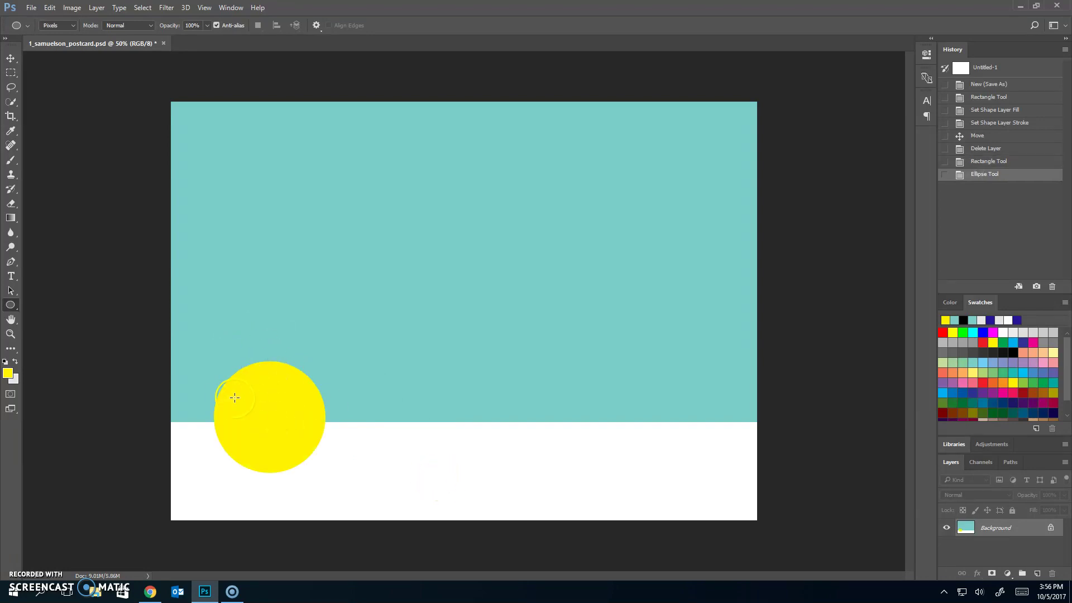
pyautogui.hotkey('ctrl', 'z')
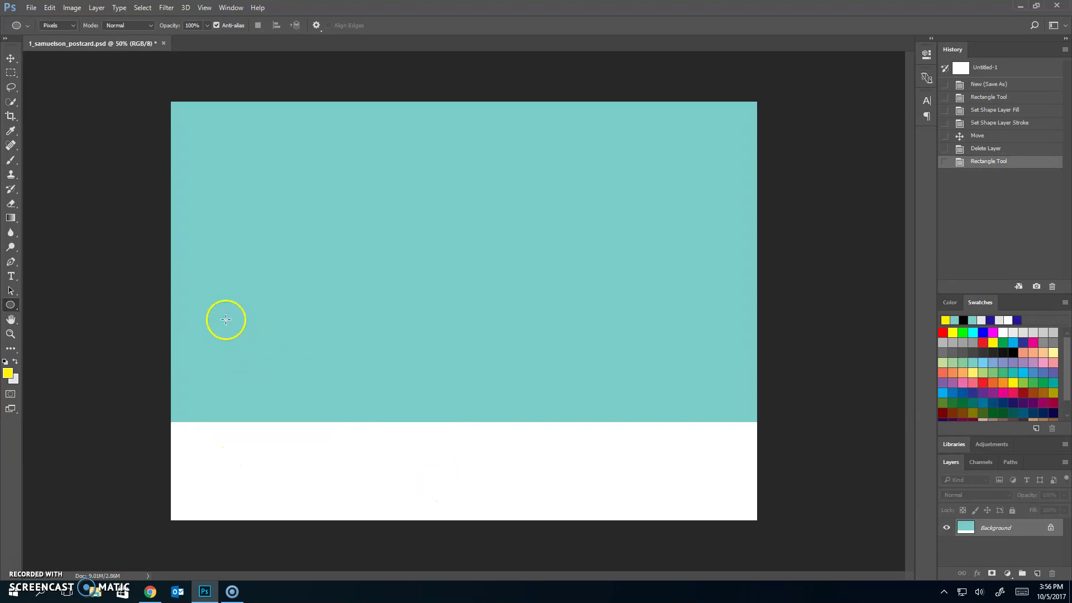
pyautogui.moveTo(226, 311); pyautogui.dragTo(383, 507)
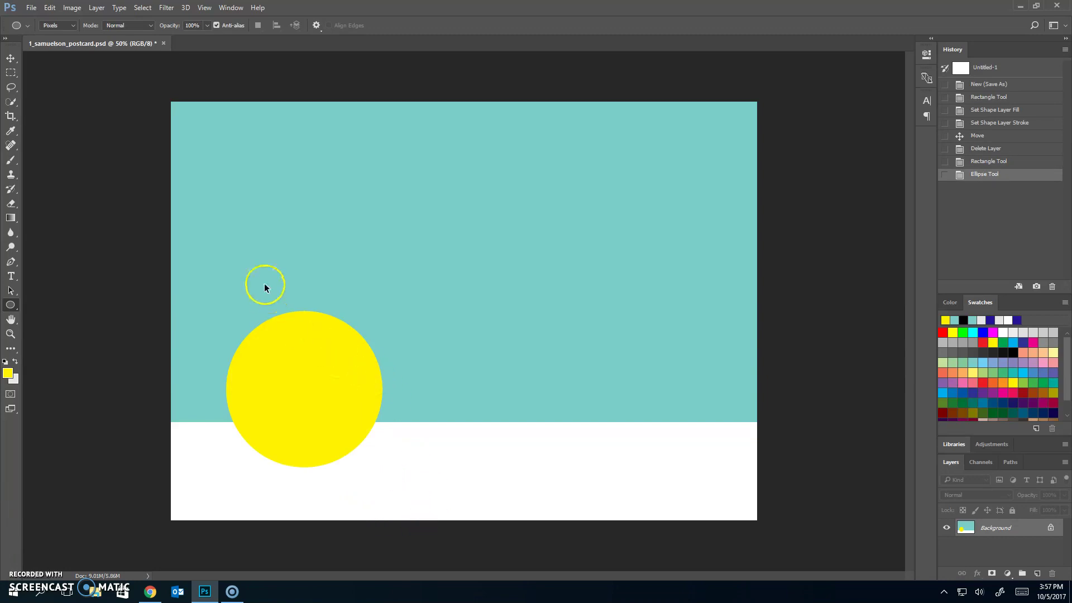
pyautogui.hotkey('ctrl', 'z')
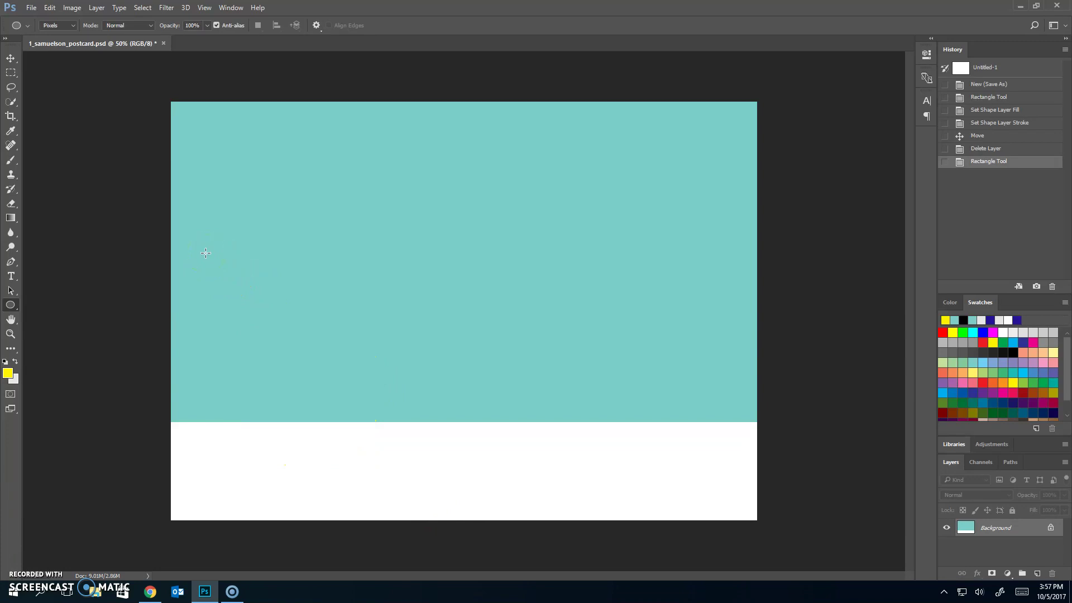
# Step: Draw a large yellow circle, about 40% of the canvas width, at the lower left, overlapping the teal area's bottom edge
pyautogui.moveTo(206, 230); pyautogui.dragTo(442, 599)
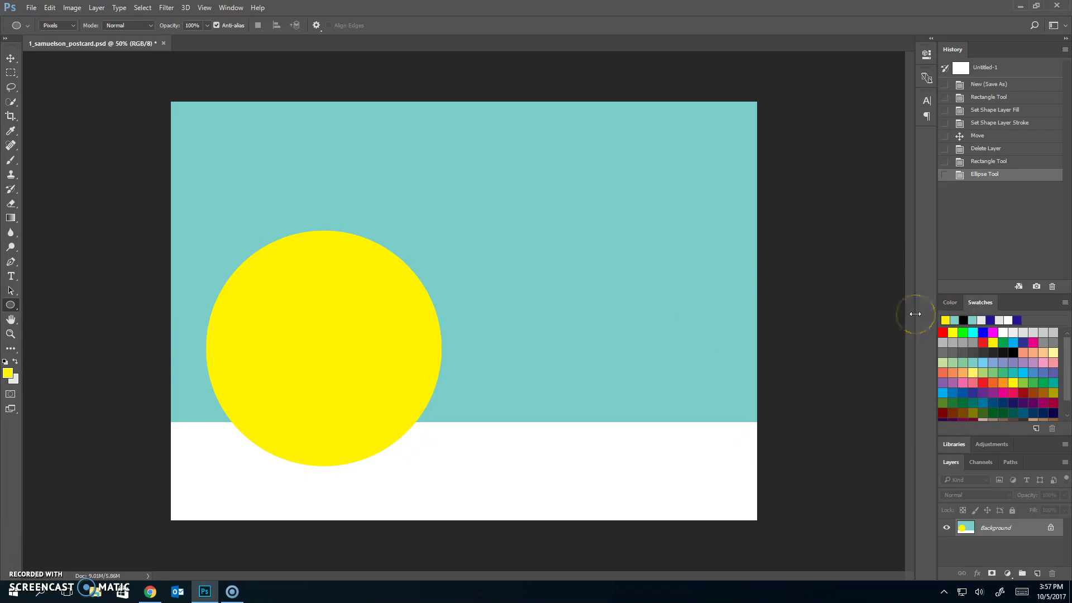
# Step: Set the foreground colour to Dark Green Cyan and switch to the Brush tool
pyautogui.click(972, 397)
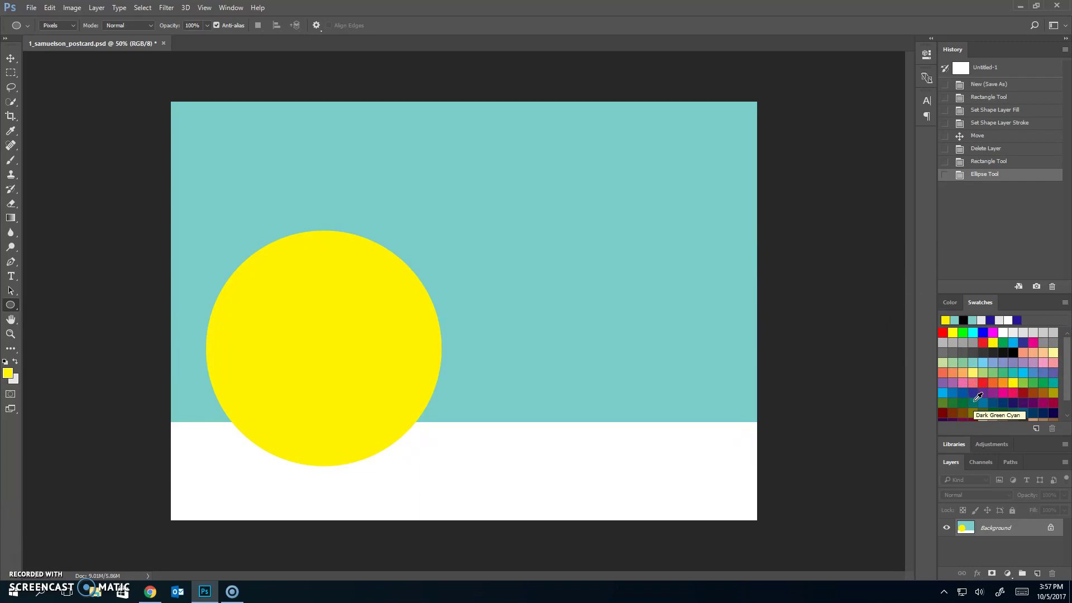
pyautogui.click(978, 397)
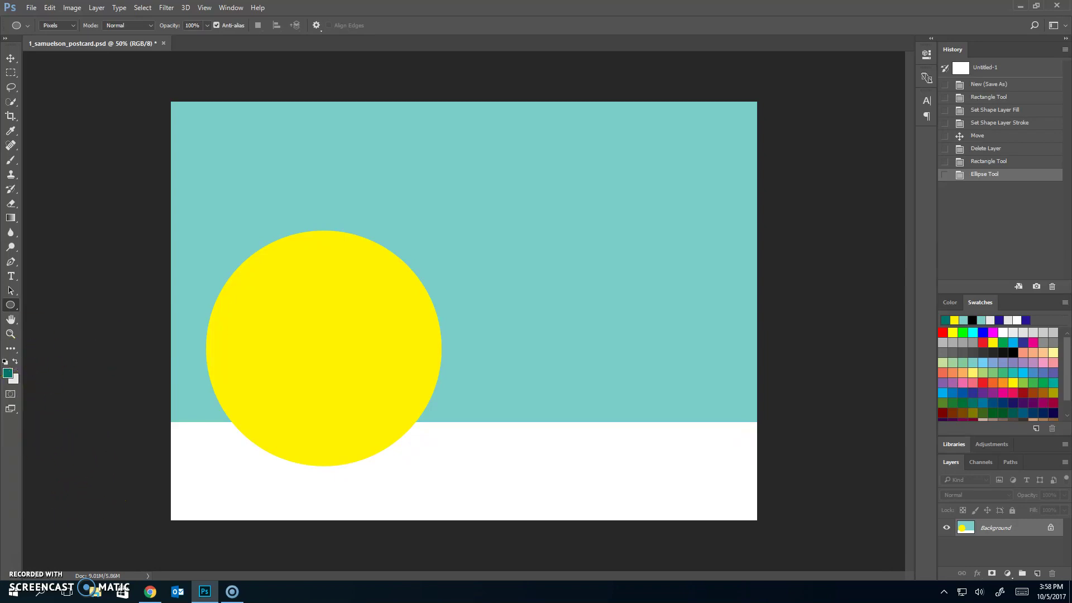
pyautogui.click(8, 161)
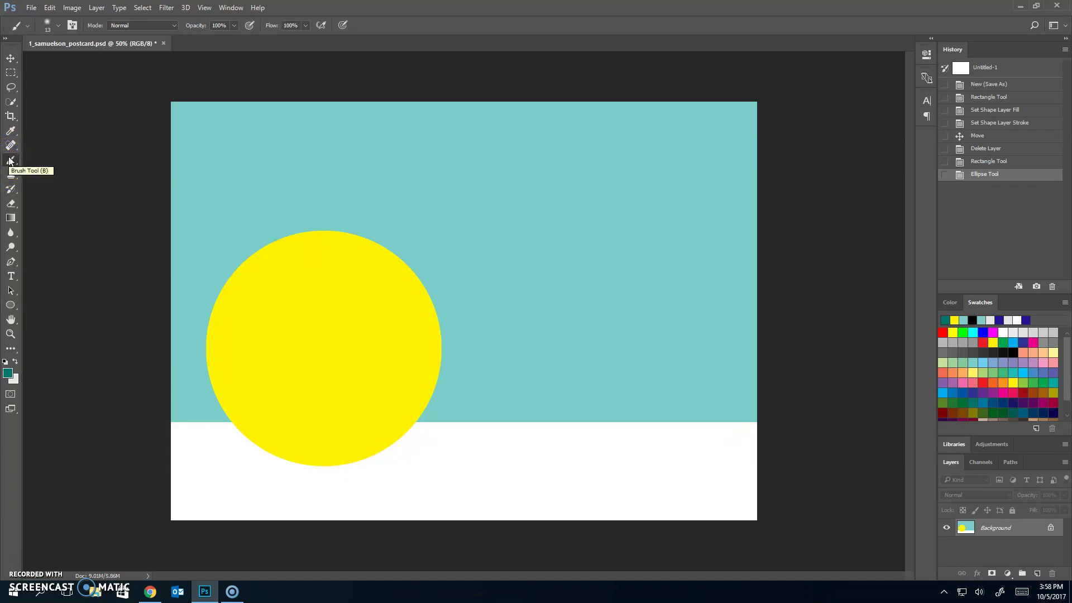
pyautogui.click(12, 190)
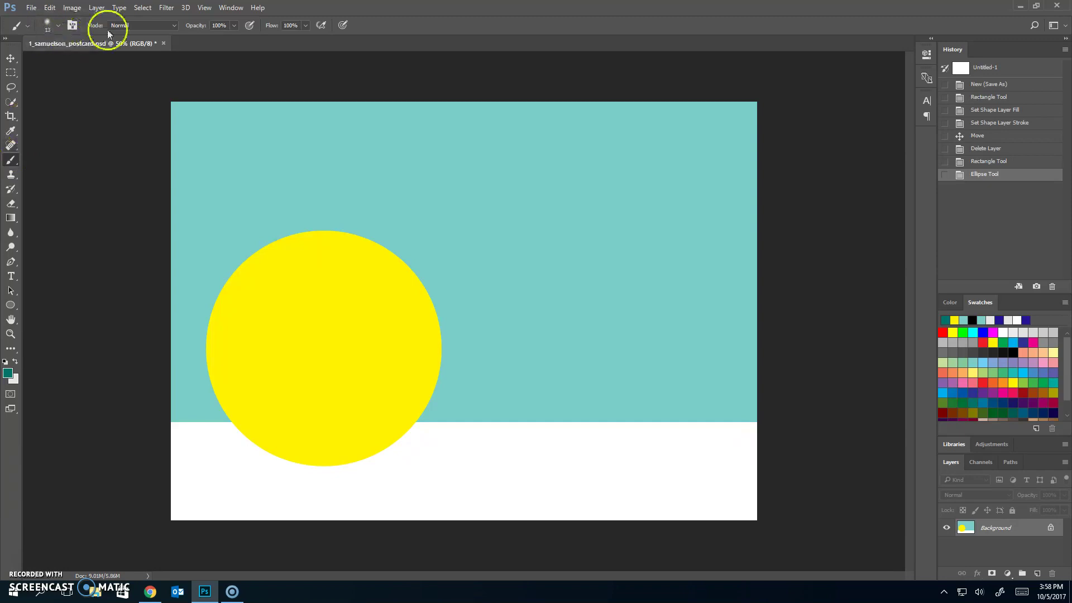
# Step: Paint a wavy horizon line across the canvas and the yellow circle with a hard round brush, size 19 px and hardness 100%
pyautogui.click(56, 27)
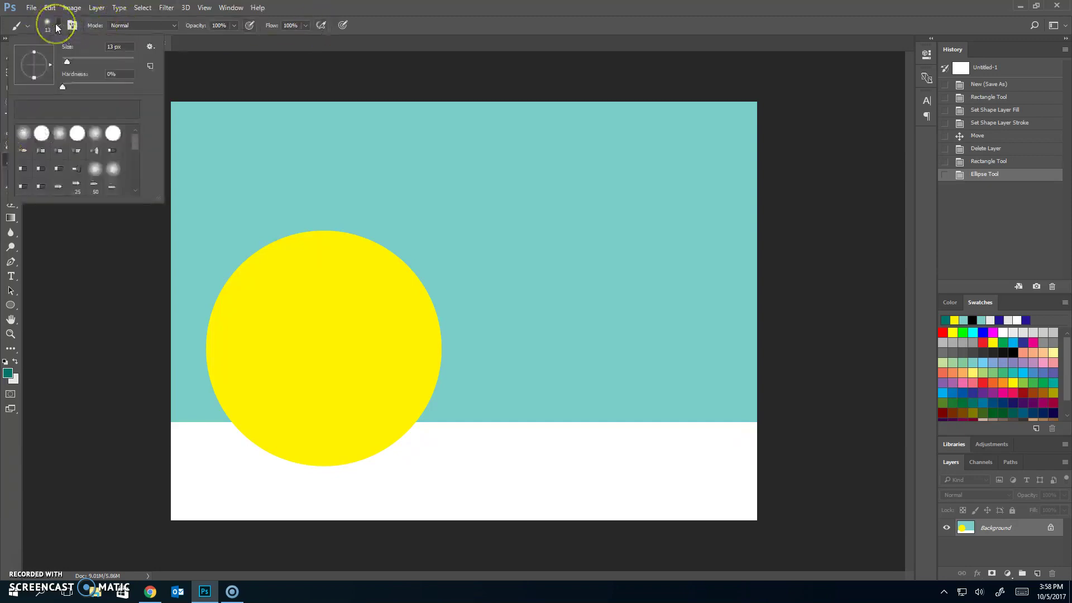
pyautogui.click(42, 133)
pyautogui.click(108, 50)
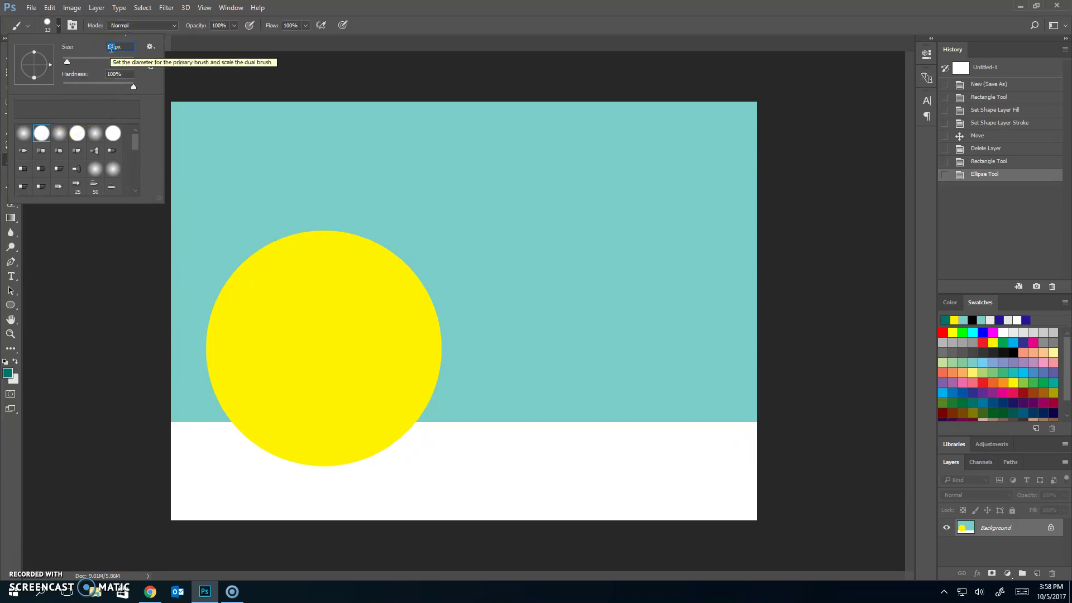
pyautogui.write('19')
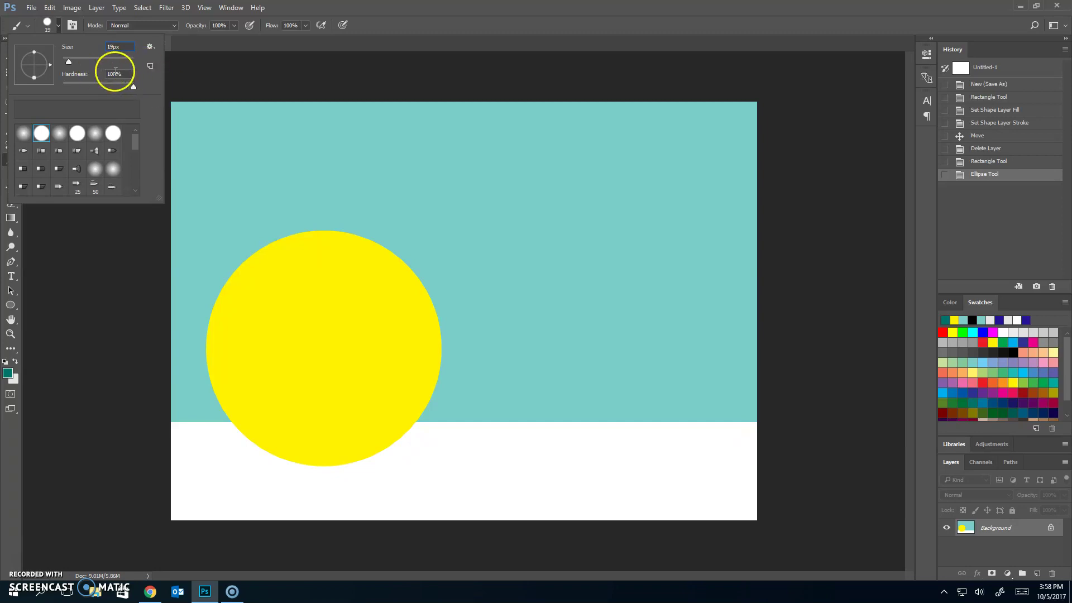
pyautogui.press('Return')
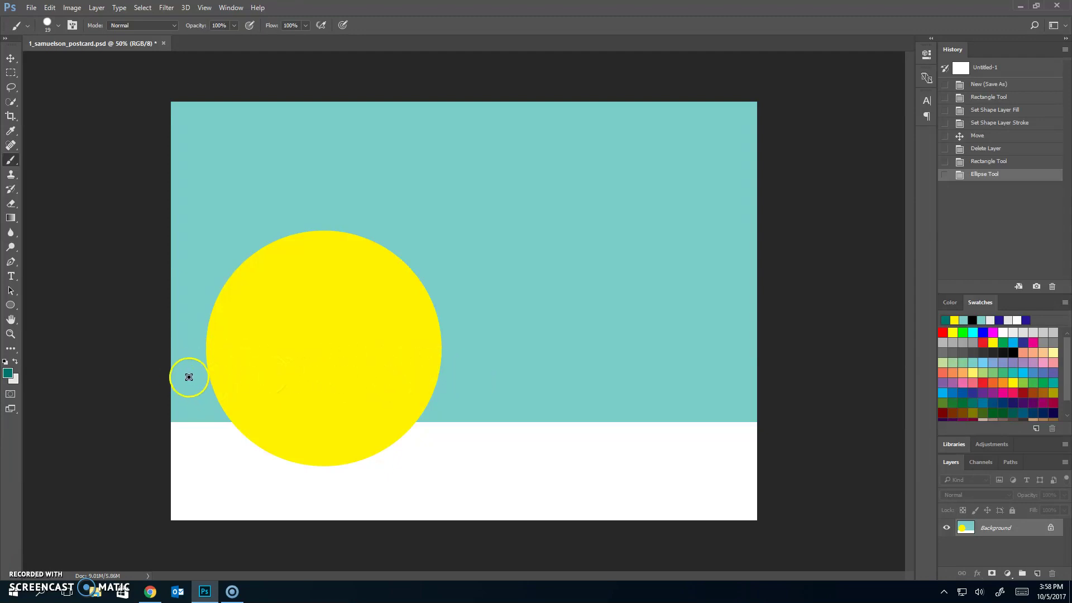
pyautogui.moveTo(172, 376)
pyautogui.mouseDown()
pyautogui.moveTo(425, 383)
pyautogui.moveTo(571, 363)
pyautogui.moveTo(726, 380)
pyautogui.moveTo(810, 370)
pyautogui.mouseUp()
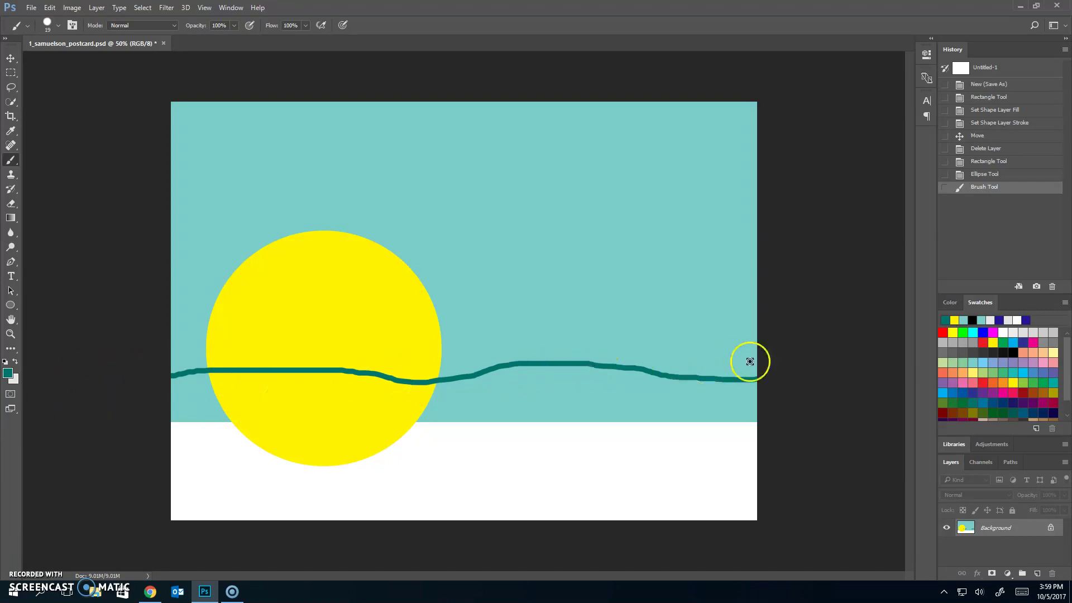
# Step: Enlarge the brush to 100 px, try filling strokes below the horizon line at the lower left, and revert those strokes
pyautogui.click(48, 25)
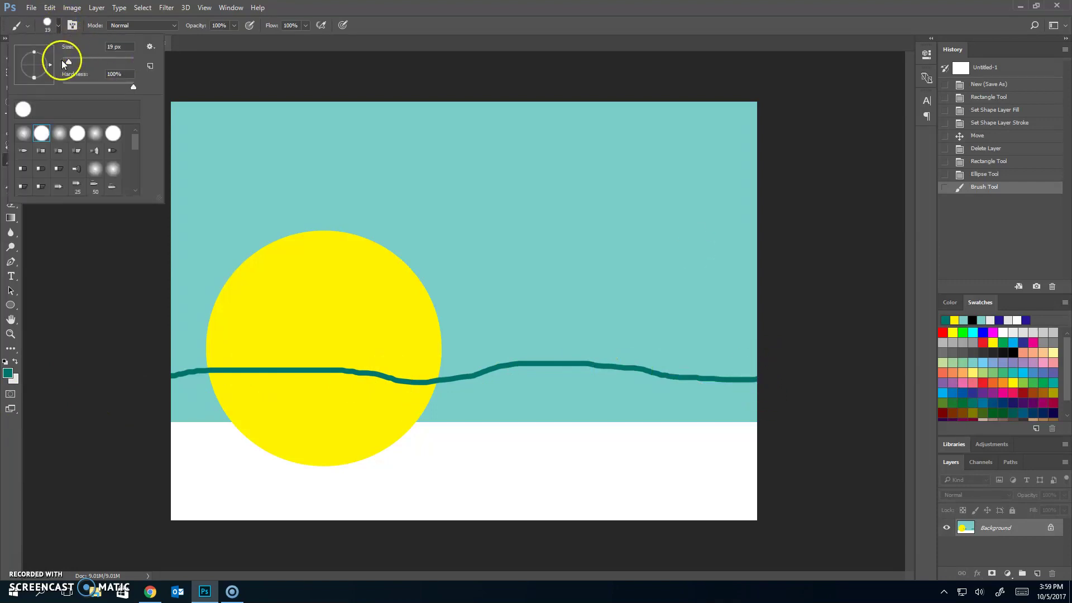
pyautogui.click(180, 397)
pyautogui.moveTo(180, 396)
pyautogui.mouseDown()
pyautogui.moveTo(230, 381)
pyautogui.moveTo(267, 414)
pyautogui.moveTo(292, 510)
pyautogui.mouseUp()
pyautogui.moveTo(185, 411)
pyautogui.mouseDown()
pyautogui.moveTo(244, 399)
pyautogui.moveTo(288, 511)
pyautogui.moveTo(288, 526)
pyautogui.moveTo(208, 528)
pyautogui.moveTo(307, 517)
pyautogui.mouseUp()
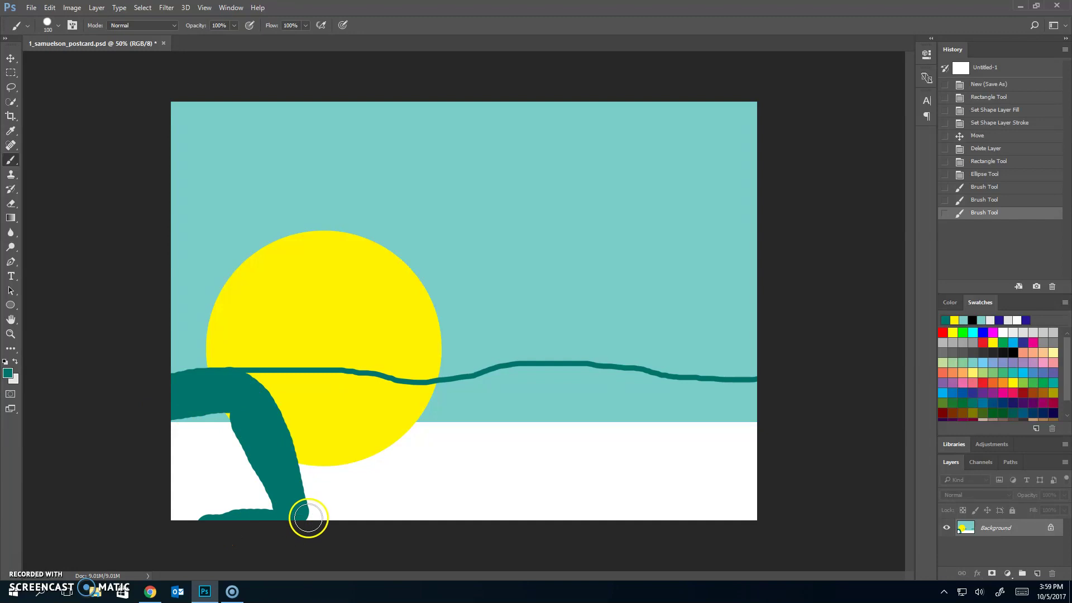
pyautogui.click(993, 187)
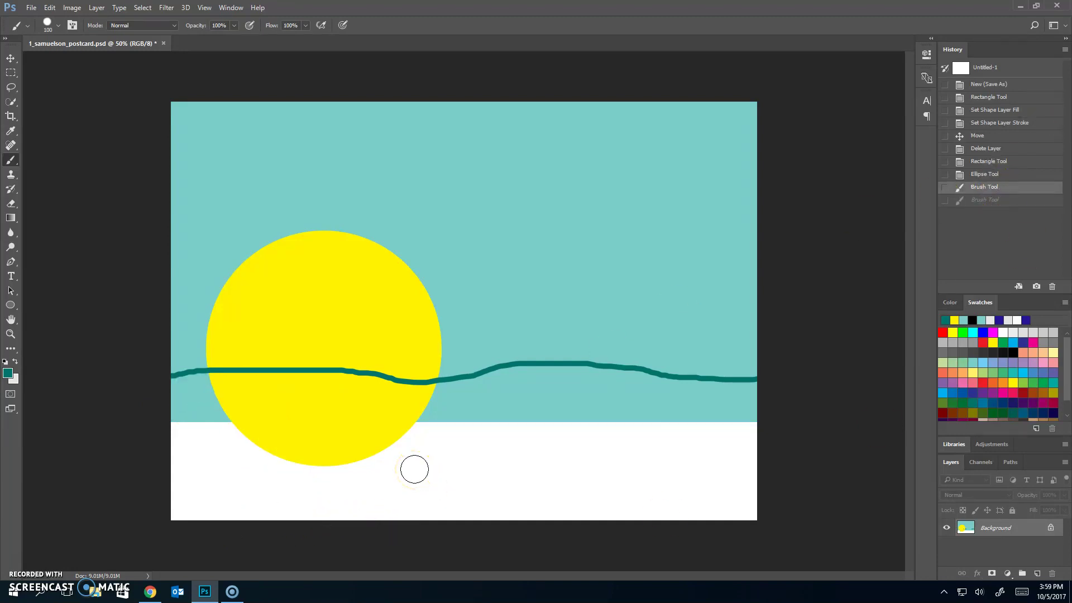
# Step: Paint a thick dark green stroke across the white strip and fill the hills solidly between it and the wavy horizon line
pyautogui.moveTo(172, 476); pyautogui.dragTo(773, 457)
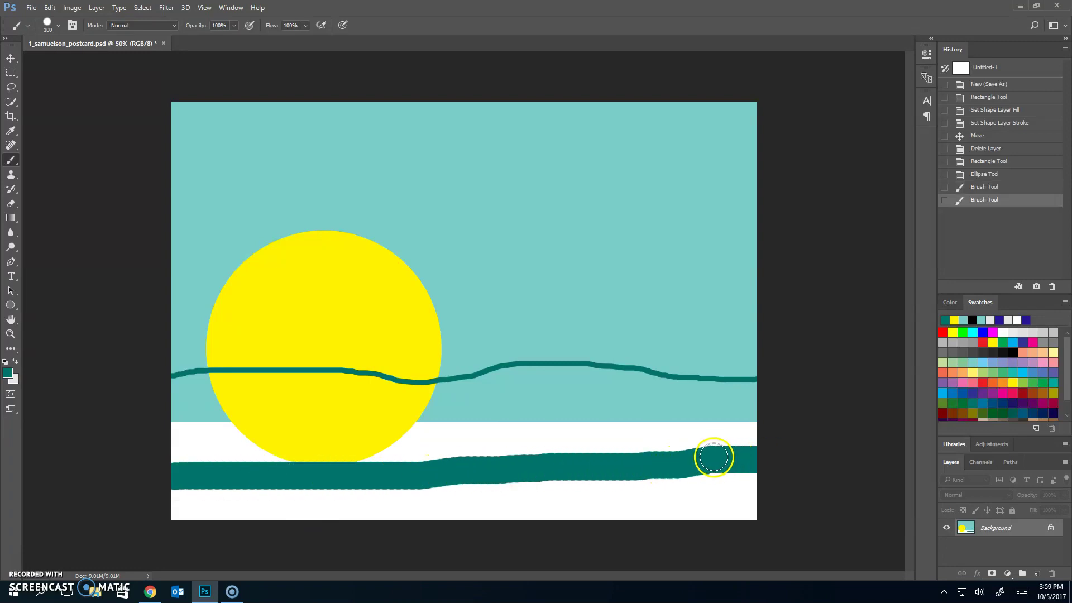
pyautogui.moveTo(180, 462)
pyautogui.mouseDown()
pyautogui.moveTo(175, 388)
pyautogui.moveTo(279, 386)
pyautogui.moveTo(286, 468)
pyautogui.moveTo(184, 459)
pyautogui.moveTo(180, 410)
pyautogui.moveTo(248, 404)
pyautogui.moveTo(273, 423)
pyautogui.moveTo(276, 452)
pyautogui.moveTo(233, 447)
pyautogui.moveTo(198, 433)
pyautogui.moveTo(276, 425)
pyautogui.mouseUp()
pyautogui.moveTo(213, 390)
pyautogui.mouseDown()
pyautogui.moveTo(208, 383)
pyautogui.moveTo(334, 380)
pyautogui.moveTo(419, 398)
pyautogui.moveTo(531, 385)
pyautogui.moveTo(517, 375)
pyautogui.moveTo(394, 412)
pyautogui.mouseUp()
pyautogui.moveTo(527, 376)
pyautogui.mouseDown()
pyautogui.moveTo(768, 392)
pyautogui.moveTo(766, 425)
pyautogui.moveTo(569, 400)
pyautogui.moveTo(325, 425)
pyautogui.moveTo(280, 427)
pyautogui.moveTo(274, 410)
pyautogui.moveTo(581, 399)
pyautogui.moveTo(754, 438)
pyautogui.moveTo(491, 424)
pyautogui.moveTo(326, 430)
pyautogui.moveTo(300, 448)
pyautogui.moveTo(713, 445)
pyautogui.moveTo(659, 429)
pyautogui.moveTo(443, 421)
pyautogui.moveTo(295, 452)
pyautogui.moveTo(478, 442)
pyautogui.moveTo(661, 408)
pyautogui.mouseUp()
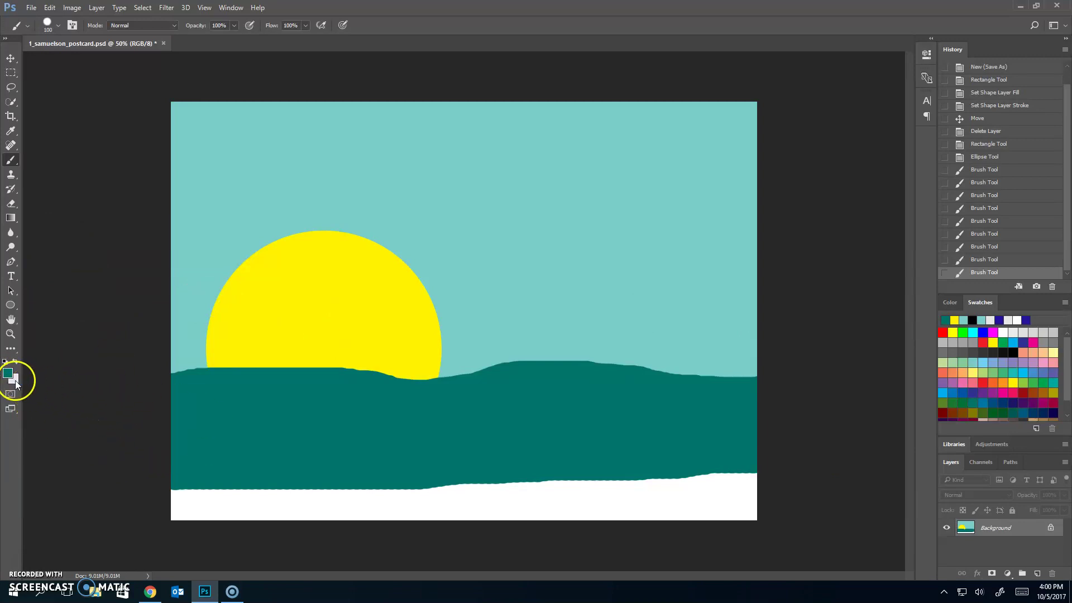
# Step: Reset the foreground and background colours to default black and white, and swap them to make white the foreground
pyautogui.click(16, 361)
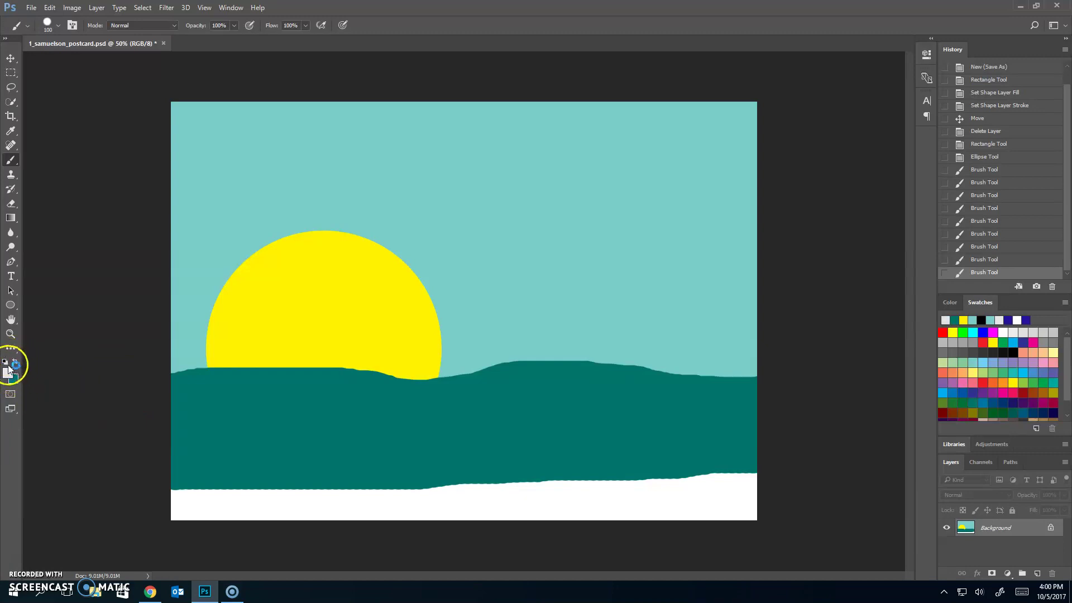
pyautogui.click(6, 362)
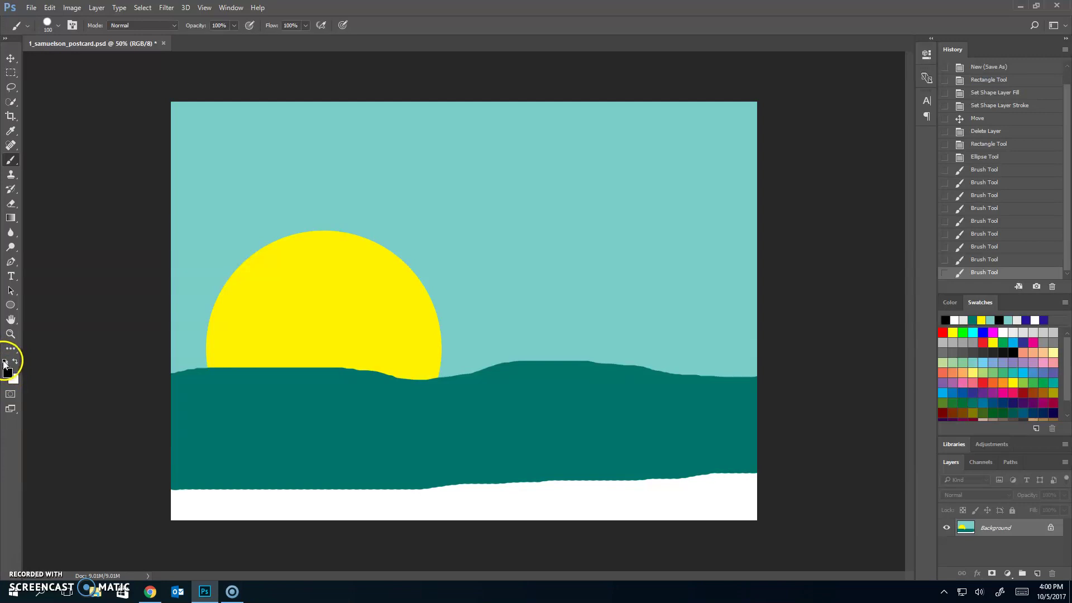
pyautogui.click(16, 361)
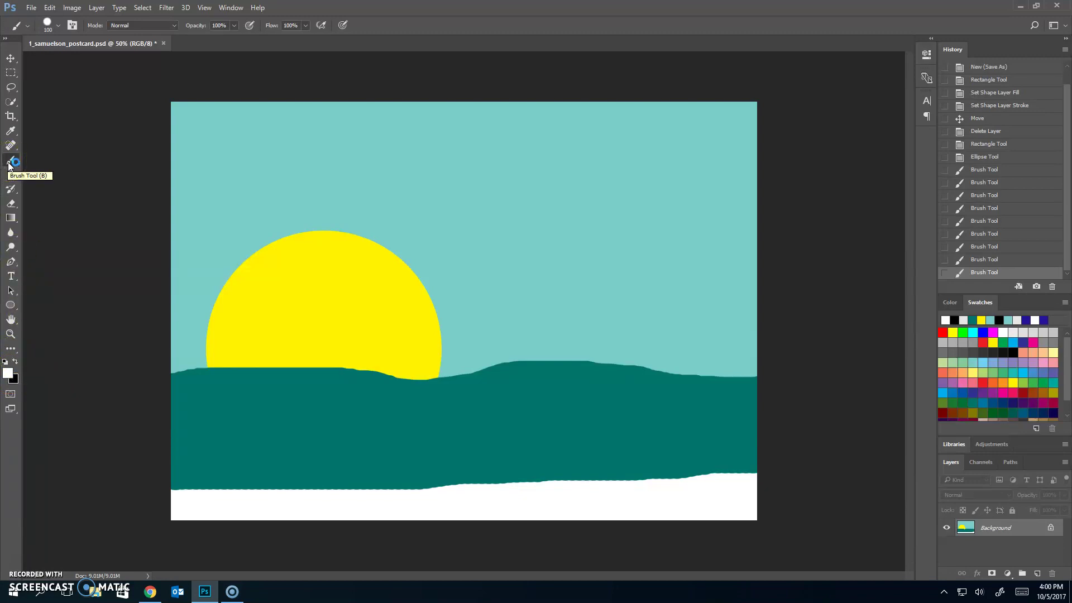
# Step: Choose the 39 px textured spatter brush, test a short white stroke at the hills' lower left edge and undo it
pyautogui.click(58, 25)
pyautogui.moveTo(135, 149); pyautogui.dragTo(143, 185)
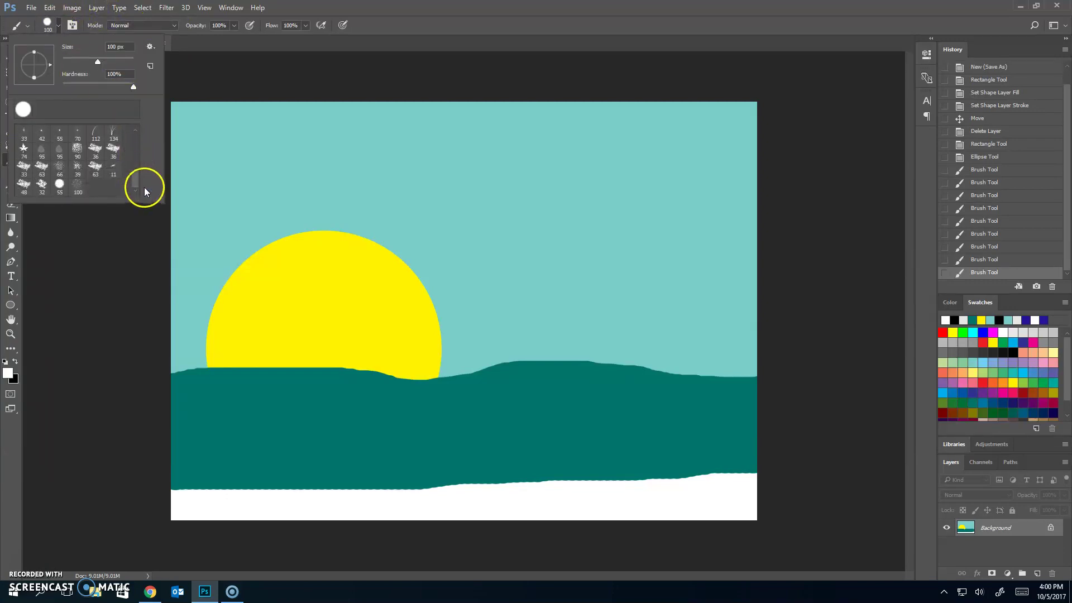
pyautogui.click(78, 170)
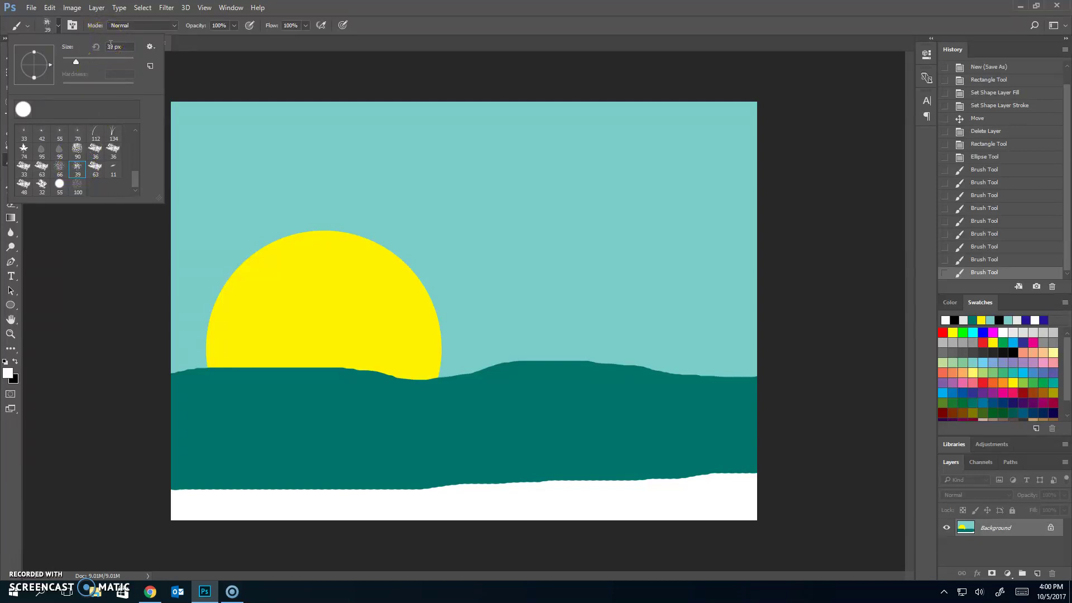
pyautogui.click(182, 482)
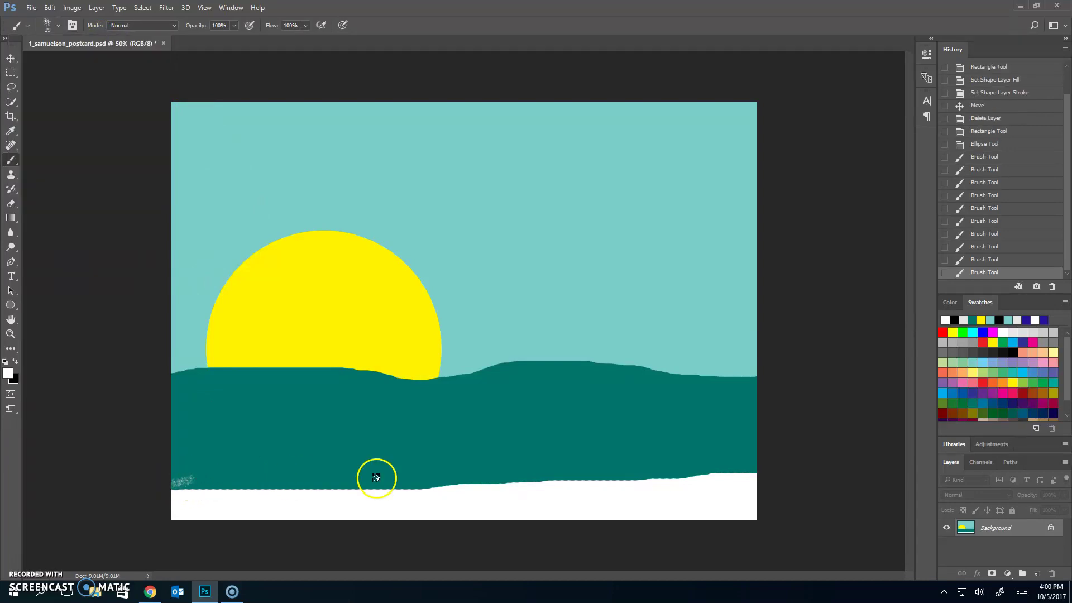
pyautogui.hotkey('ctrl', 'z')
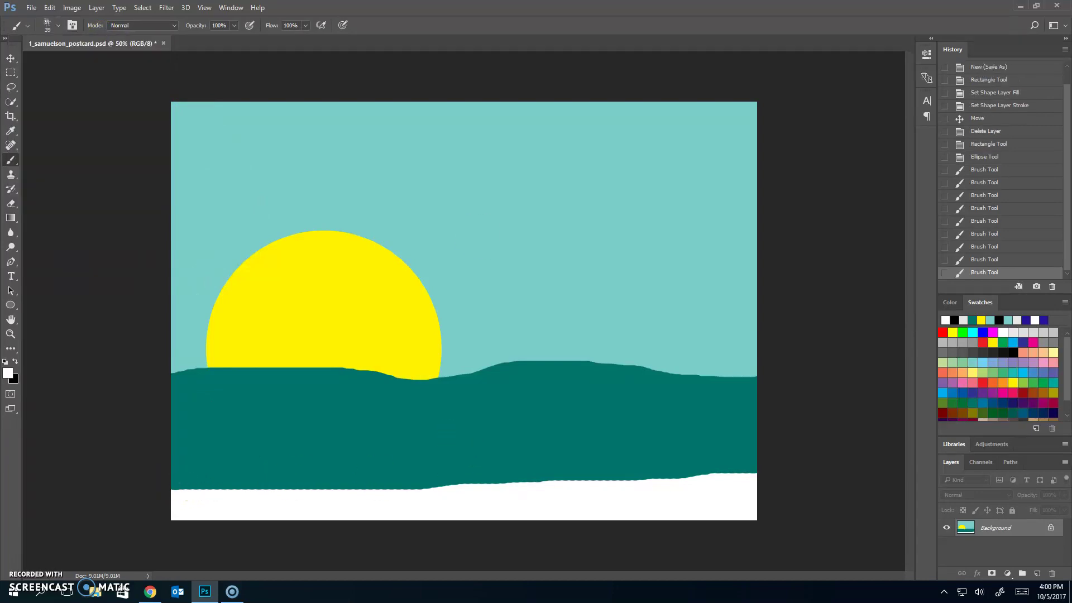
# Step: Enlarge the spatter brush to 100 px and paint a band of white foam texture along the lower dark green area
pyautogui.click(56, 25)
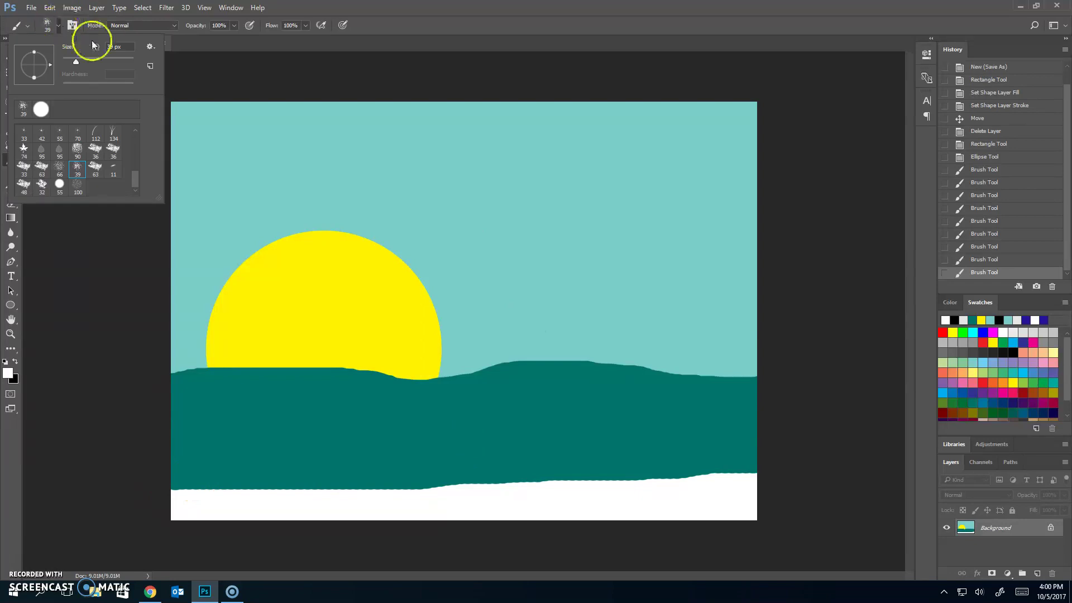
pyautogui.doubleClick(112, 47)
pyautogui.press('Return')
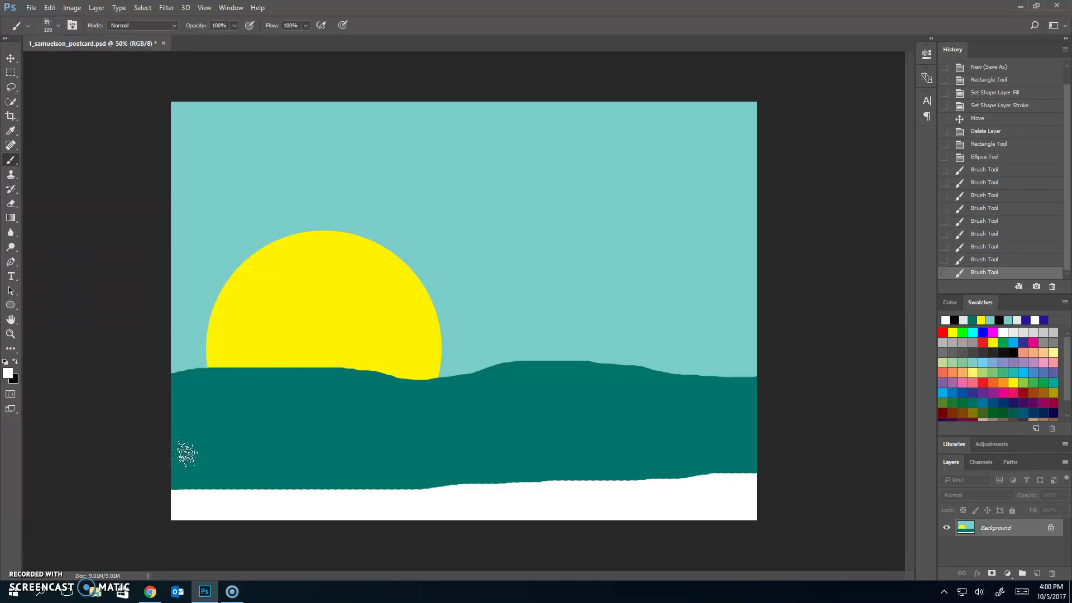
pyautogui.moveTo(188, 453)
pyautogui.mouseDown()
pyautogui.moveTo(174, 475)
pyautogui.moveTo(185, 476)
pyautogui.moveTo(165, 473)
pyautogui.moveTo(206, 464)
pyautogui.moveTo(203, 455)
pyautogui.moveTo(152, 463)
pyautogui.moveTo(173, 449)
pyautogui.moveTo(262, 446)
pyautogui.moveTo(182, 479)
pyautogui.moveTo(302, 454)
pyautogui.moveTo(208, 445)
pyautogui.moveTo(262, 434)
pyautogui.moveTo(293, 450)
pyautogui.moveTo(332, 444)
pyautogui.moveTo(322, 461)
pyautogui.moveTo(309, 447)
pyautogui.moveTo(308, 478)
pyautogui.moveTo(229, 476)
pyautogui.moveTo(255, 459)
pyautogui.moveTo(294, 472)
pyautogui.moveTo(354, 435)
pyautogui.moveTo(370, 475)
pyautogui.moveTo(344, 470)
pyautogui.moveTo(346, 449)
pyautogui.moveTo(366, 445)
pyautogui.moveTo(480, 445)
pyautogui.moveTo(519, 469)
pyautogui.moveTo(437, 472)
pyautogui.moveTo(404, 447)
pyautogui.moveTo(399, 478)
pyautogui.moveTo(364, 473)
pyautogui.moveTo(449, 454)
pyautogui.moveTo(486, 464)
pyautogui.moveTo(522, 441)
pyautogui.moveTo(555, 479)
pyautogui.moveTo(565, 448)
pyautogui.moveTo(586, 459)
pyautogui.moveTo(577, 435)
pyautogui.moveTo(366, 447)
pyautogui.moveTo(290, 437)
pyautogui.moveTo(586, 445)
pyautogui.moveTo(570, 437)
pyautogui.moveTo(598, 469)
pyautogui.moveTo(524, 445)
pyautogui.moveTo(404, 445)
pyautogui.mouseUp()
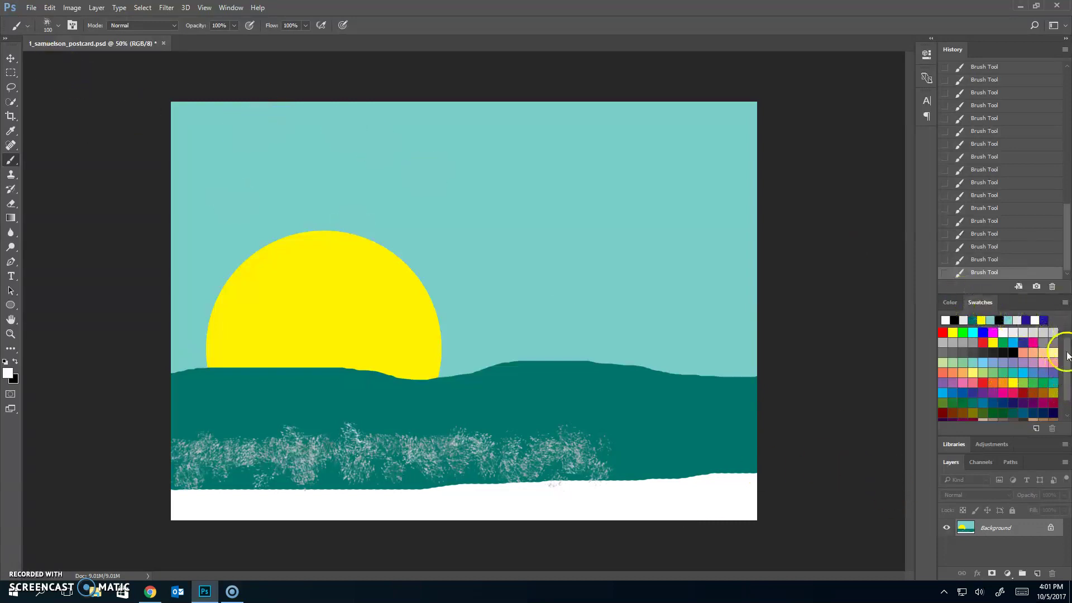
# Step: Pick the Pale Warm Brown swatch as the foreground colour and soften it to a muted sandy beige
pyautogui.moveTo(1068, 359); pyautogui.dragTo(1068, 396)
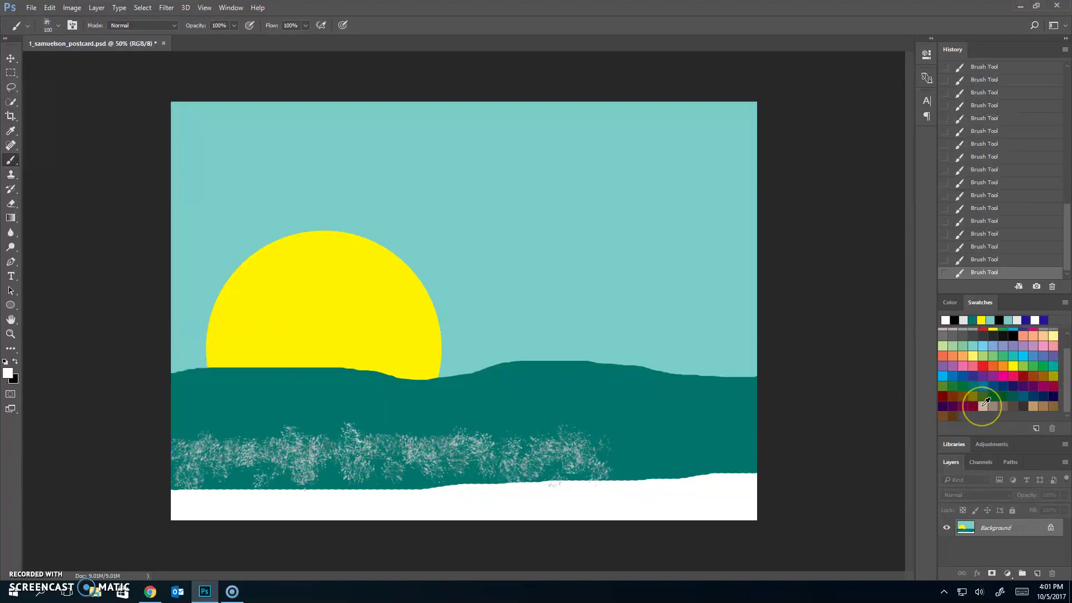
pyautogui.moveTo(1054, 402); pyautogui.dragTo(1037, 402)
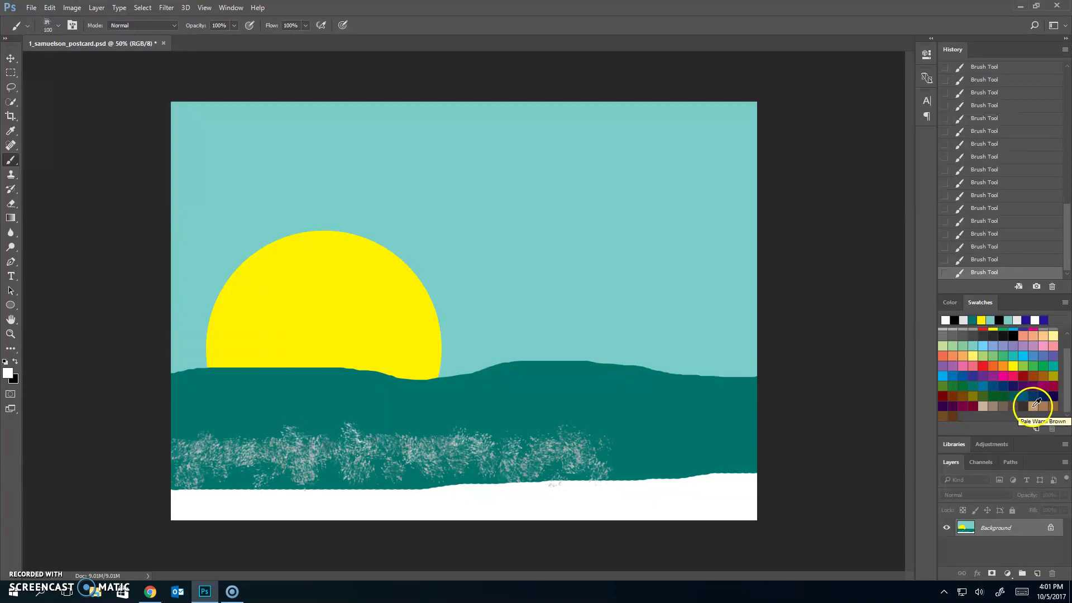
pyautogui.click(1038, 404)
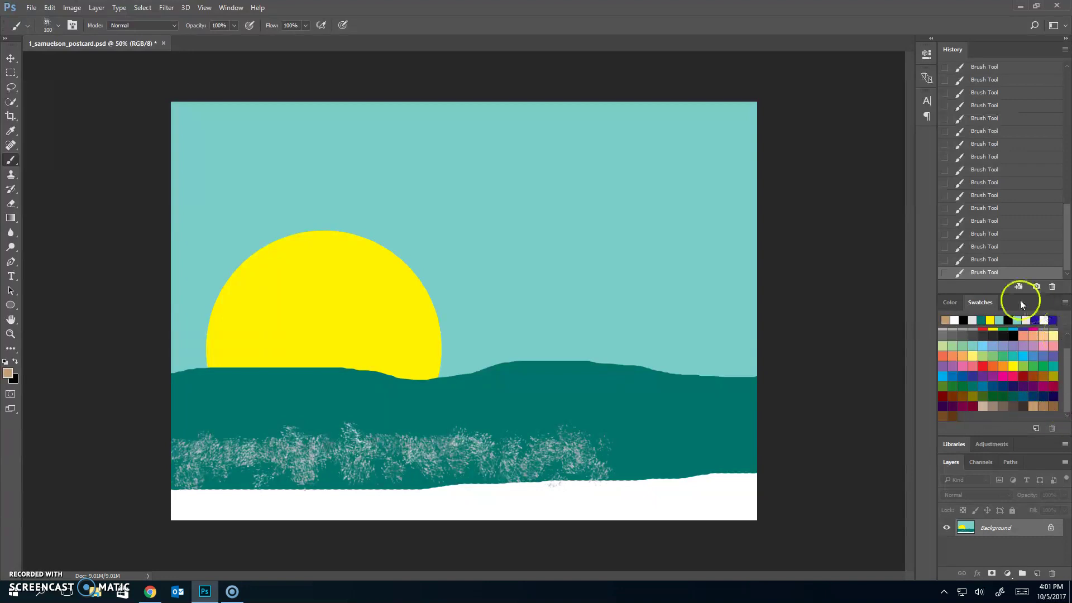
pyautogui.click(947, 304)
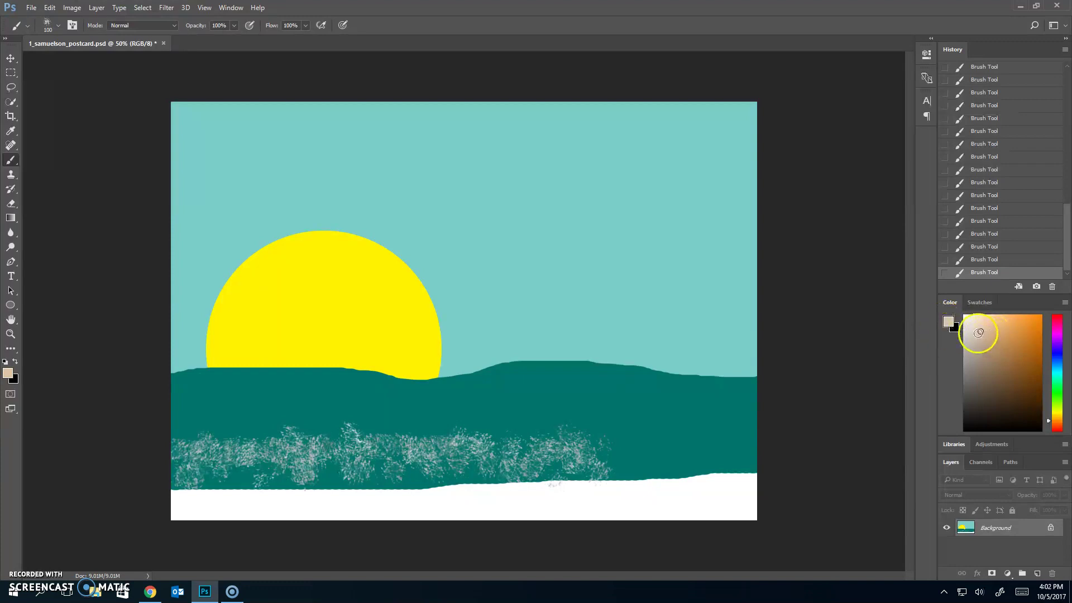
pyautogui.click(981, 332)
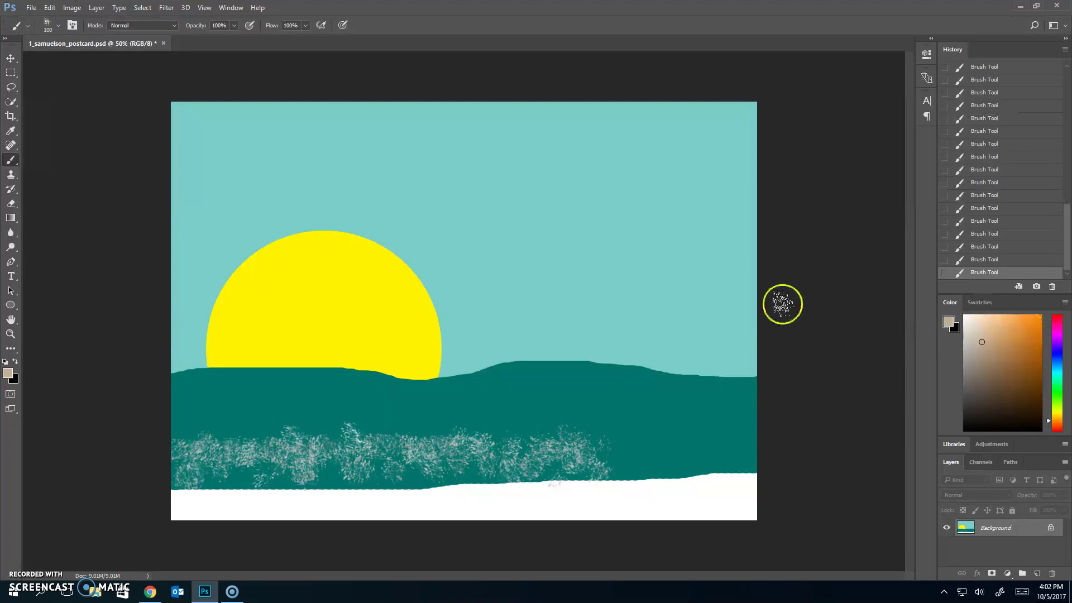
# Step: Switch to the hard round brush and set its size to 40 px
pyautogui.click(60, 25)
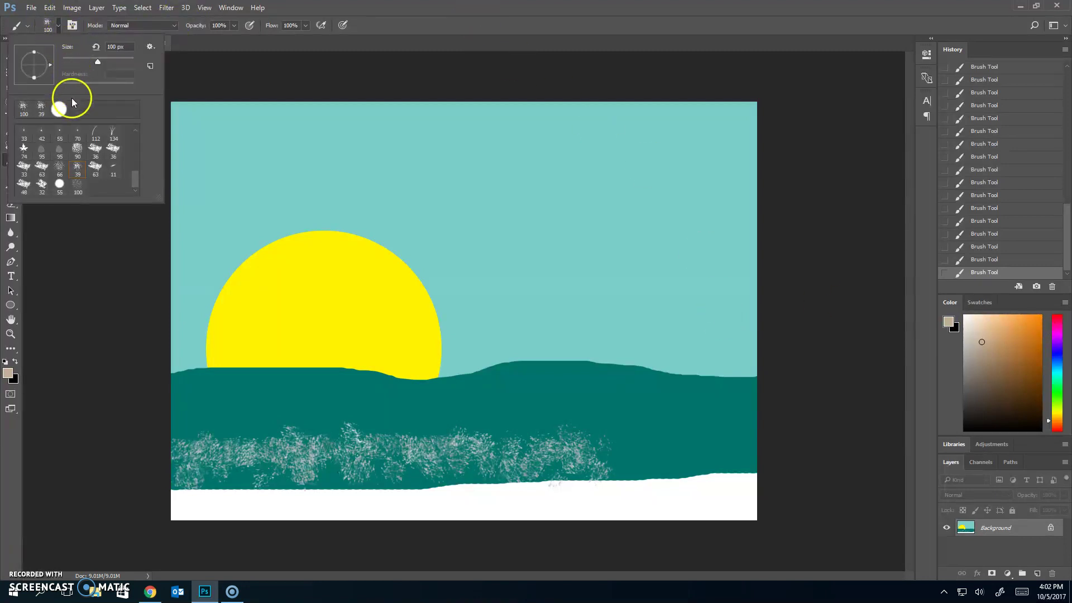
pyautogui.scroll(5, 112, 167)
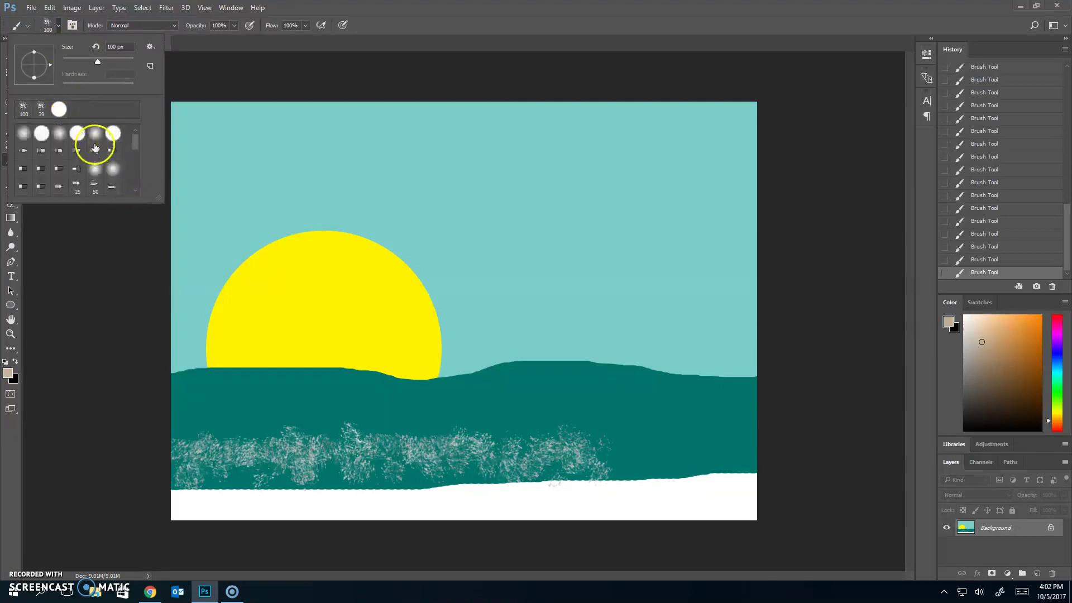
pyautogui.click(42, 134)
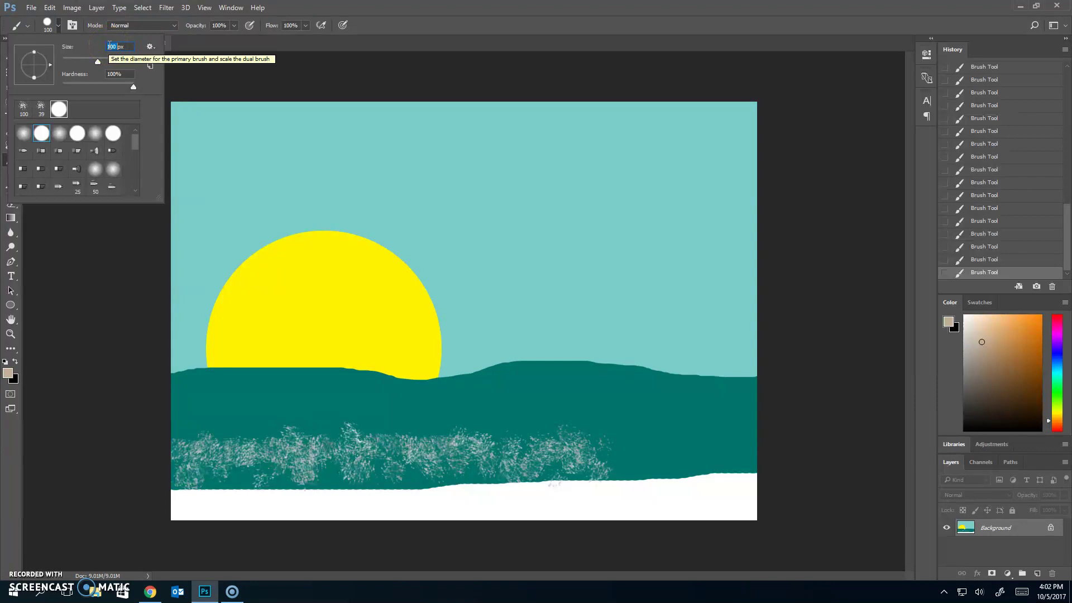
pyautogui.write('40')
pyautogui.press('Return')
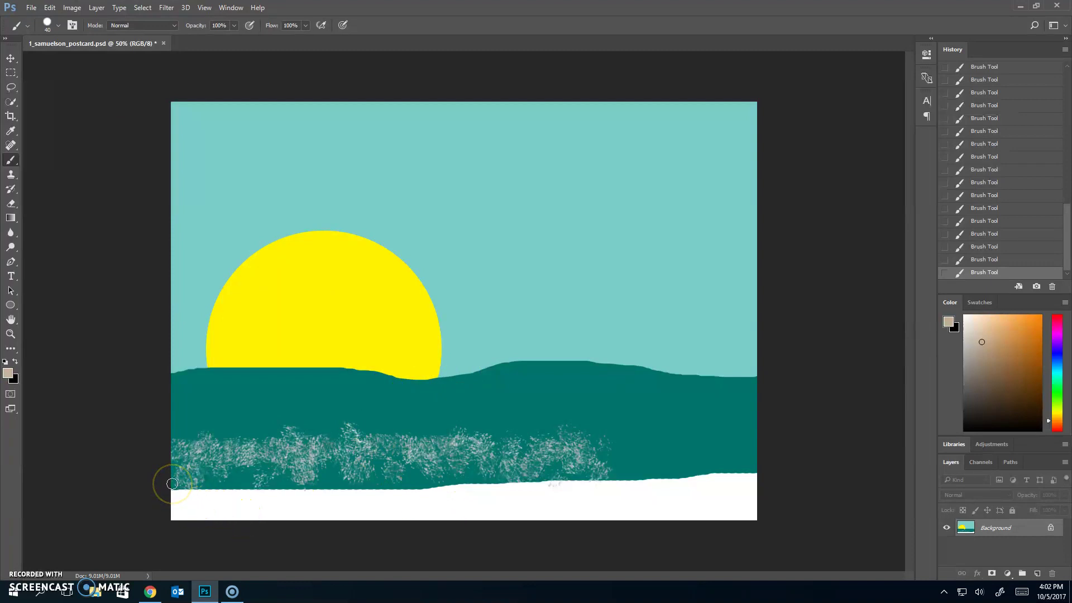
# Step: Paint a beige shoreline curving from the canvas's lower left up to its right edge, and thicken its left part, undoing one stray stroke
pyautogui.moveTo(177, 483)
pyautogui.mouseDown()
pyautogui.moveTo(508, 471)
pyautogui.moveTo(574, 442)
pyautogui.moveTo(655, 377)
pyautogui.moveTo(775, 354)
pyautogui.mouseUp()
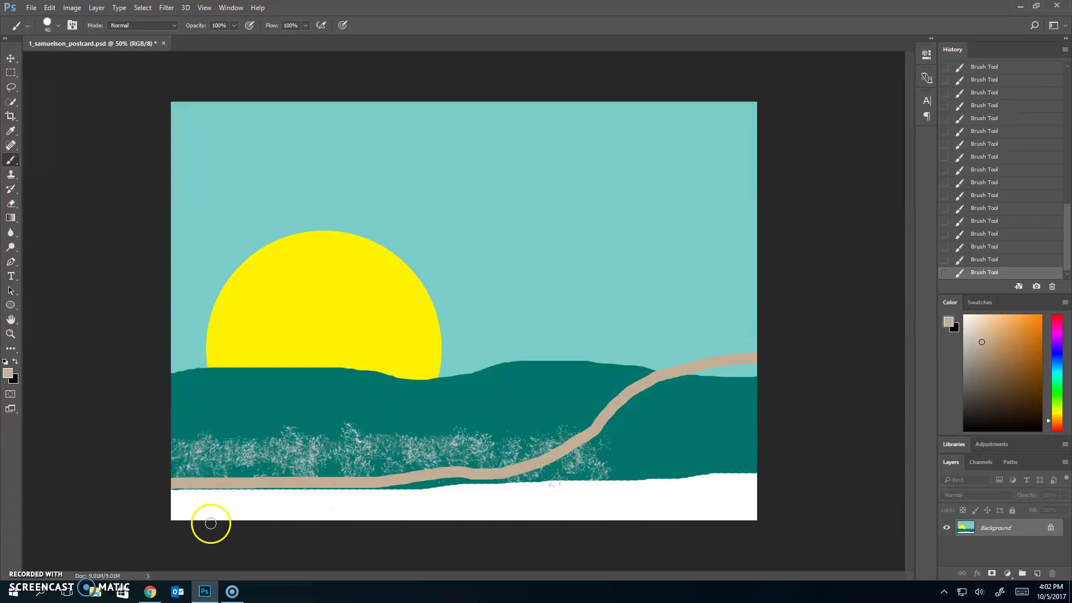
pyautogui.moveTo(167, 491); pyautogui.dragTo(558, 485)
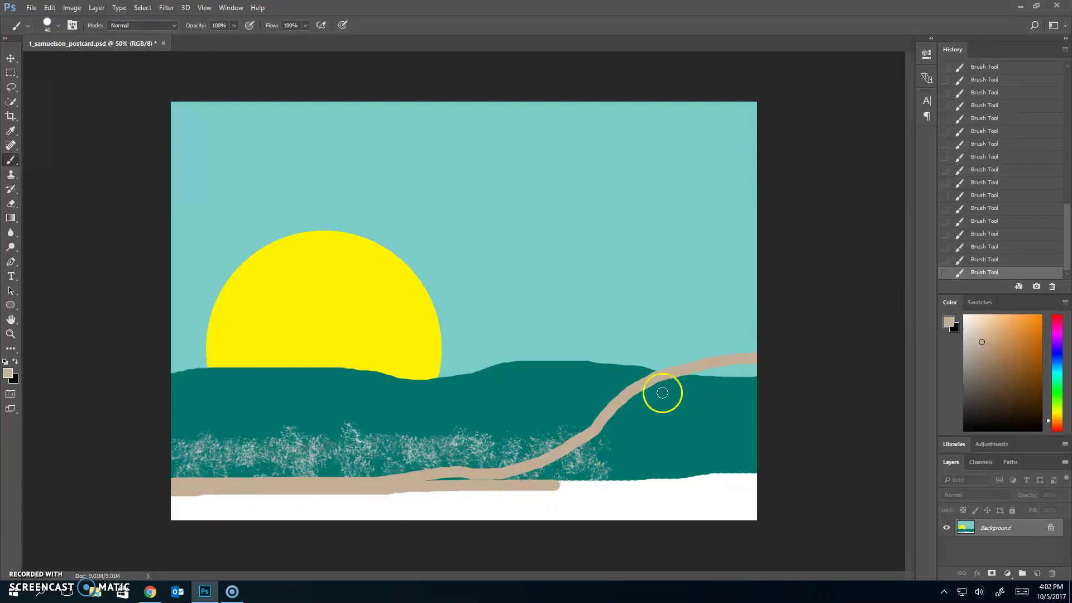
pyautogui.moveTo(176, 479)
pyautogui.mouseDown()
pyautogui.moveTo(288, 486)
pyautogui.moveTo(403, 469)
pyautogui.moveTo(533, 473)
pyautogui.mouseUp()
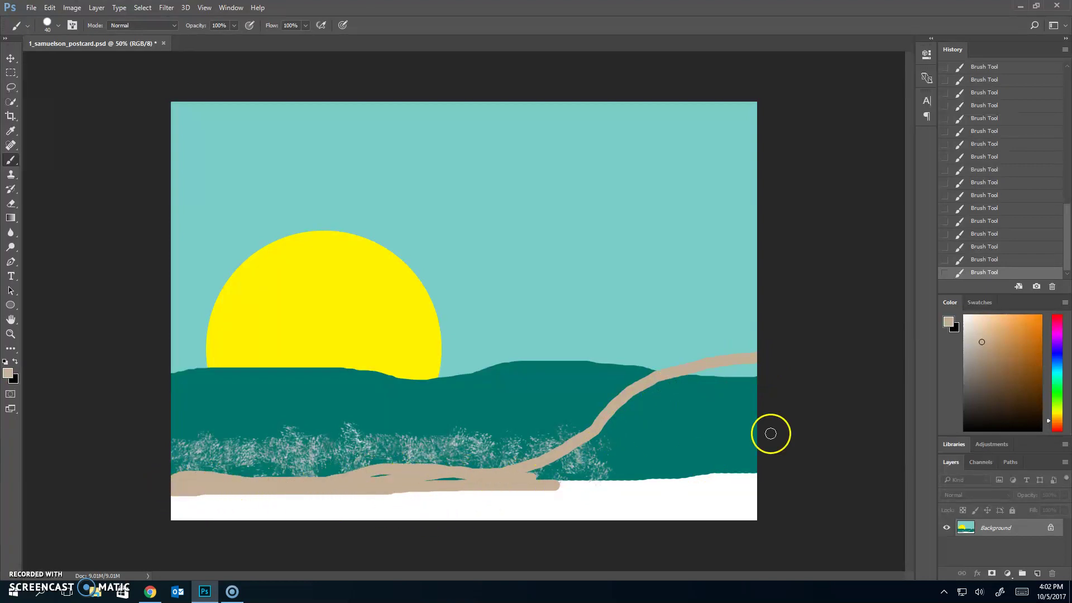
pyautogui.hotkey('ctrl', 'z')
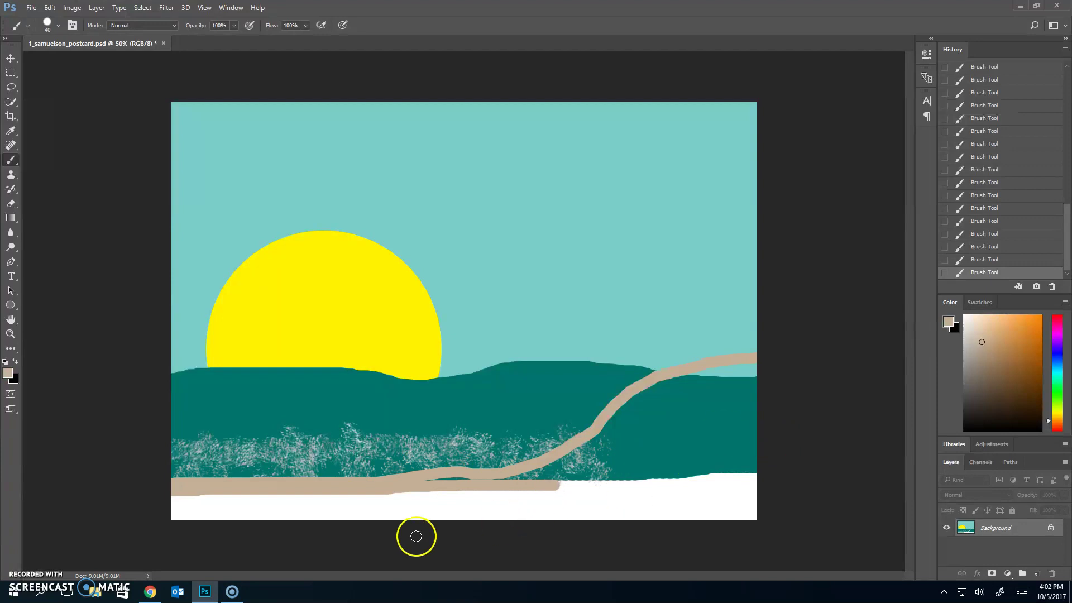
pyautogui.moveTo(257, 481); pyautogui.dragTo(173, 476)
pyautogui.moveTo(311, 475)
pyautogui.mouseDown()
pyautogui.moveTo(384, 479)
pyautogui.moveTo(270, 489)
pyautogui.mouseUp()
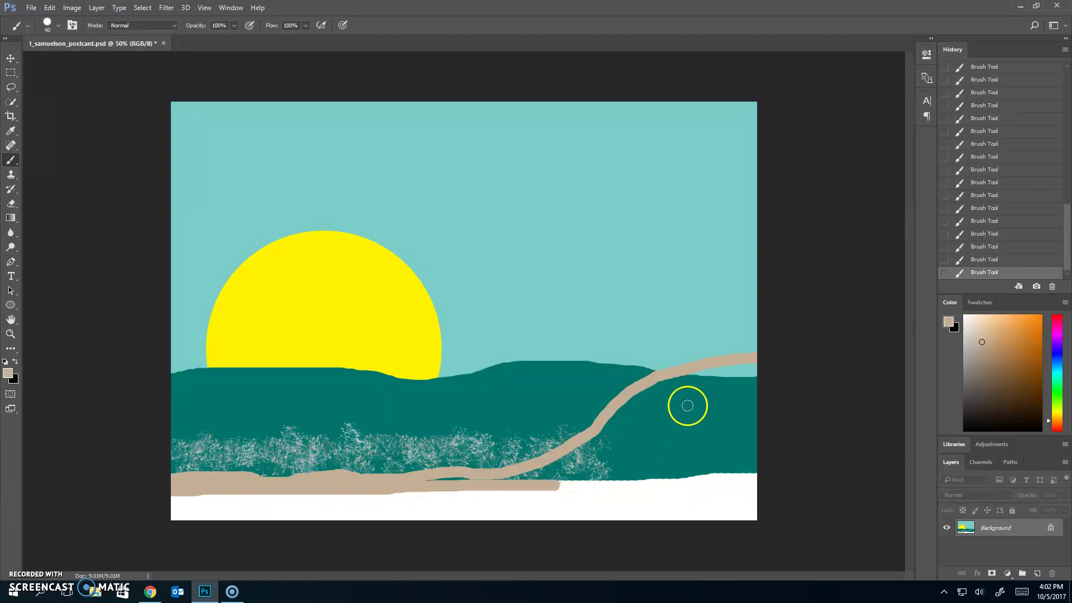
# Step: Enlarge the hard round brush to about 133 px and fill the whole area below the shoreline with beige sand
pyautogui.click(59, 28)
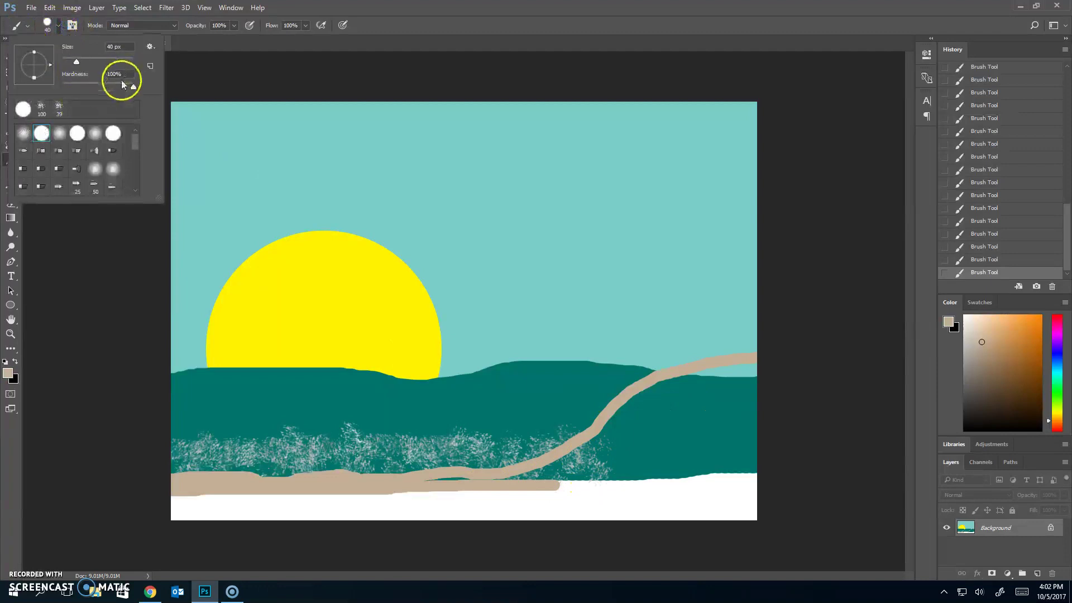
pyautogui.moveTo(753, 375)
pyautogui.mouseDown()
pyautogui.moveTo(647, 413)
pyautogui.moveTo(561, 478)
pyautogui.moveTo(432, 513)
pyautogui.moveTo(185, 525)
pyautogui.moveTo(175, 508)
pyautogui.moveTo(432, 491)
pyautogui.mouseUp()
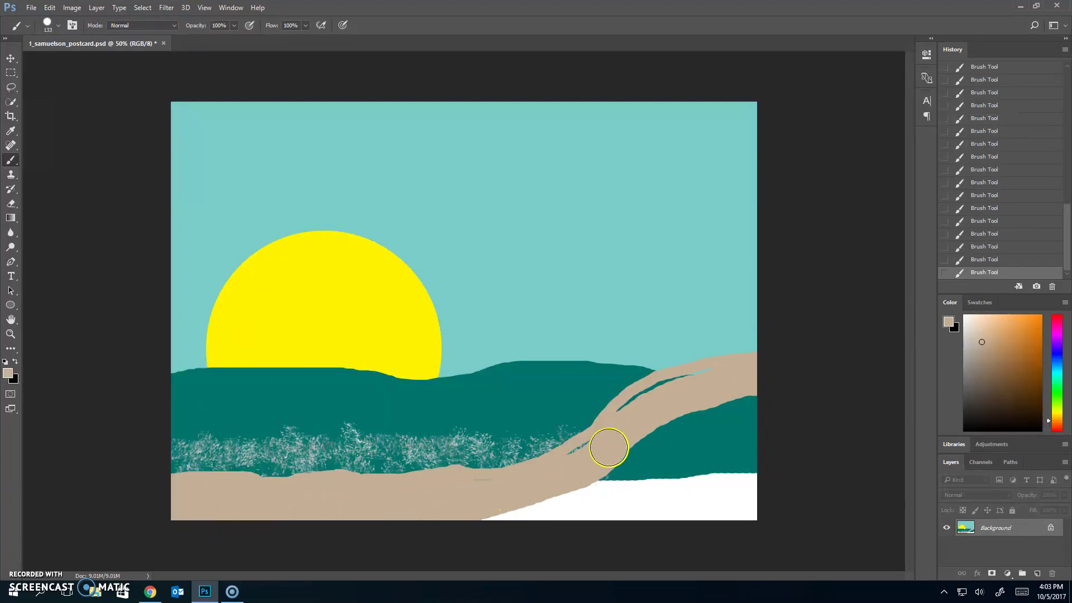
pyautogui.moveTo(459, 491)
pyautogui.mouseDown()
pyautogui.moveTo(730, 502)
pyautogui.moveTo(750, 476)
pyautogui.moveTo(744, 398)
pyautogui.moveTo(727, 461)
pyautogui.moveTo(763, 518)
pyautogui.moveTo(473, 520)
pyautogui.moveTo(691, 487)
pyautogui.moveTo(735, 470)
pyautogui.moveTo(593, 495)
pyautogui.moveTo(625, 415)
pyautogui.moveTo(716, 383)
pyautogui.moveTo(683, 388)
pyautogui.moveTo(613, 488)
pyautogui.moveTo(634, 452)
pyautogui.moveTo(715, 405)
pyautogui.moveTo(714, 465)
pyautogui.moveTo(686, 452)
pyautogui.mouseUp()
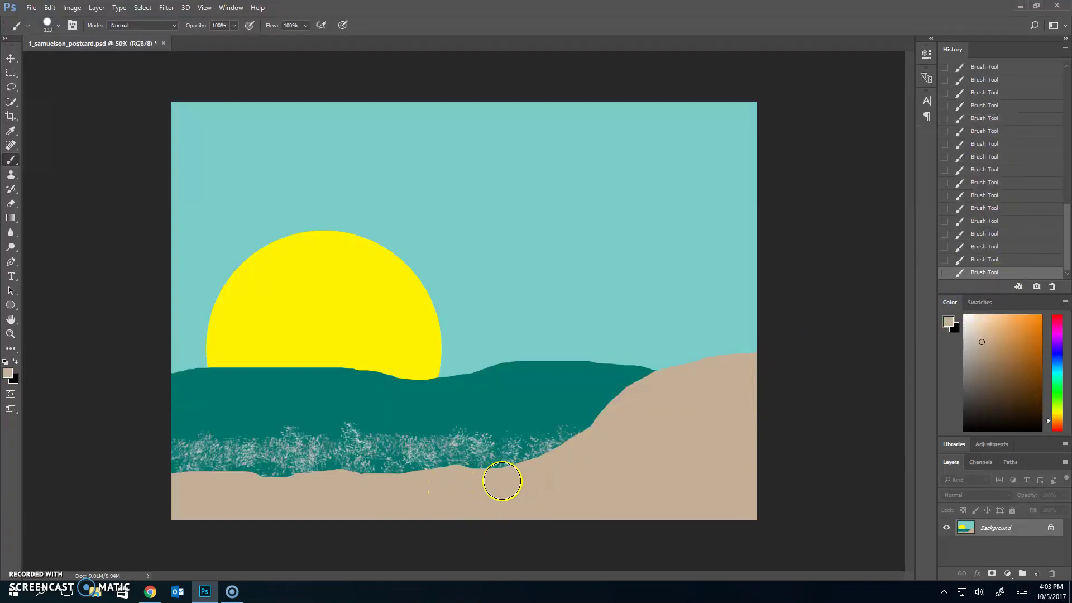
# Step: Revert the latest brush strokes, choose the 39 px spatter brush and set its size to 75 px
pyautogui.press('z')
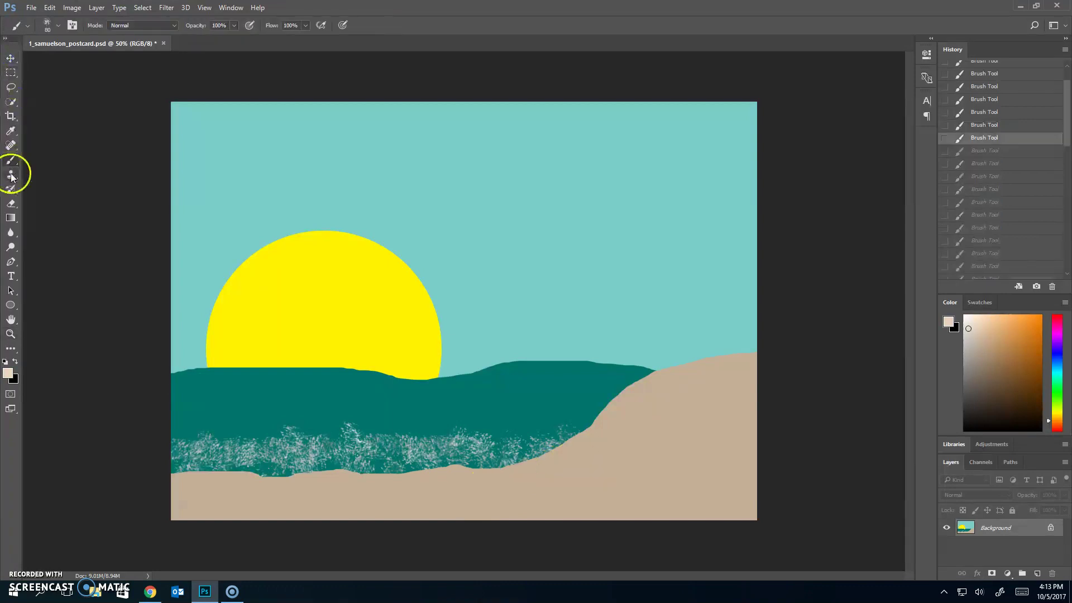
pyautogui.click(57, 26)
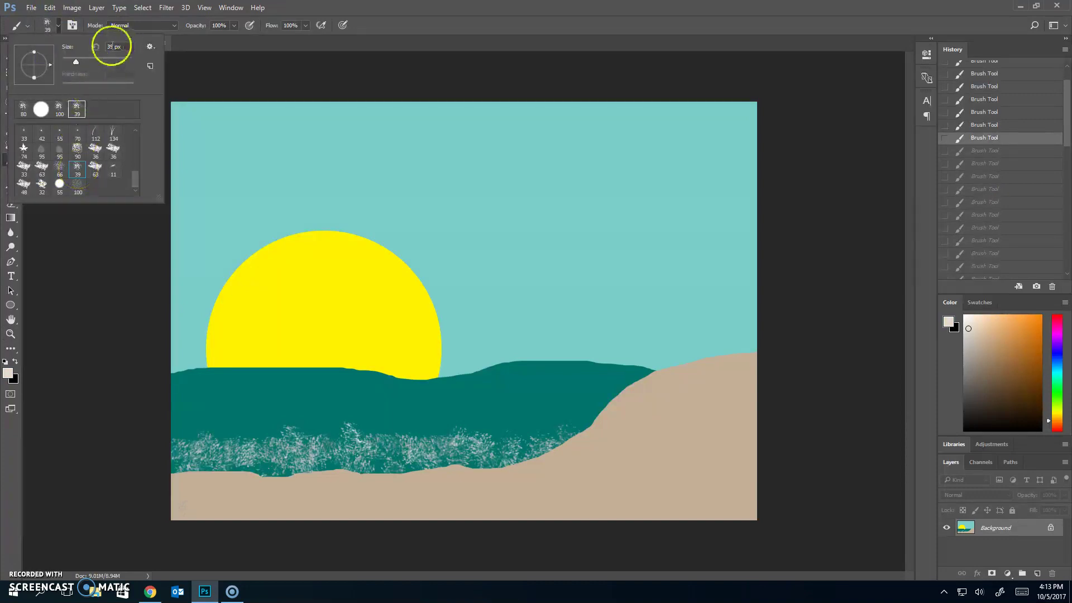
pyautogui.write('75')
pyautogui.press('Return')
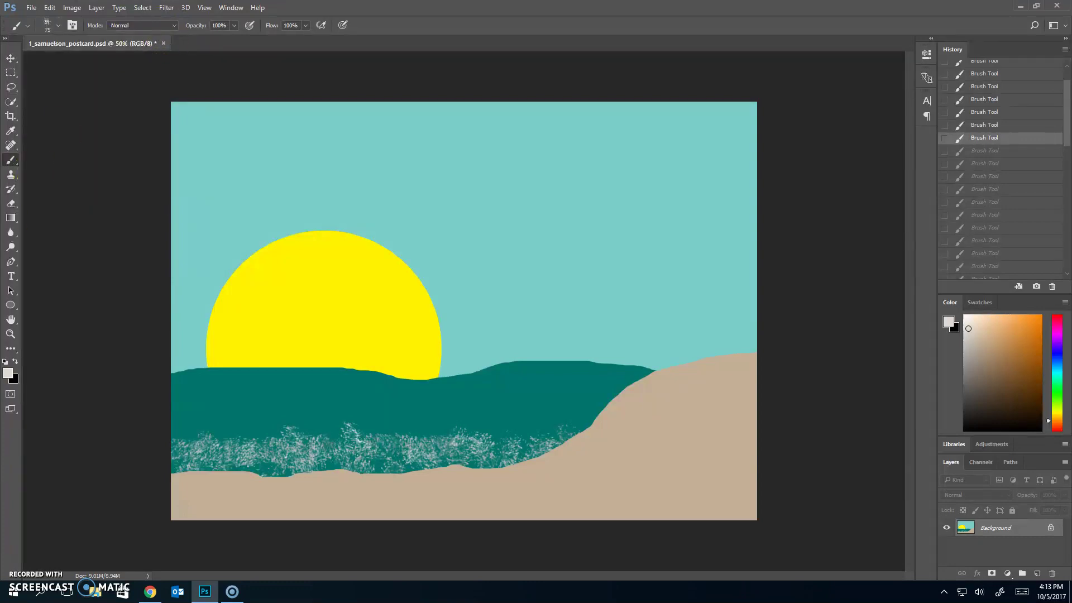
# Step: Sample the beige sand with the Eyedropper and lighten the foreground colour to a pale grey-beige, about #ded9d4
pyautogui.click(12, 131)
pyautogui.click(310, 508)
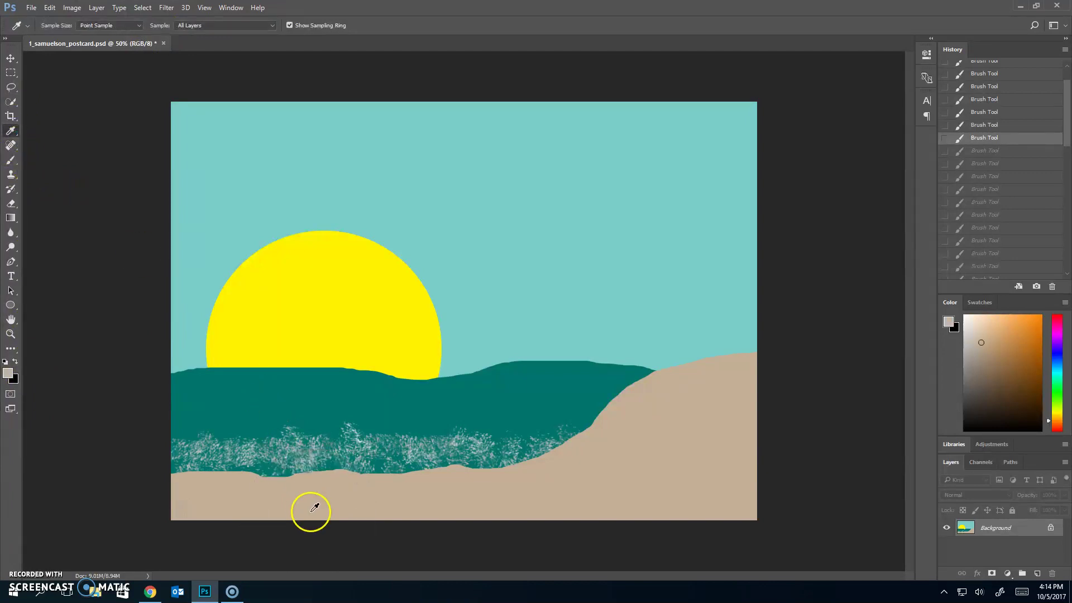
pyautogui.click(9, 374)
pyautogui.moveTo(424, 189); pyautogui.dragTo(402, 176)
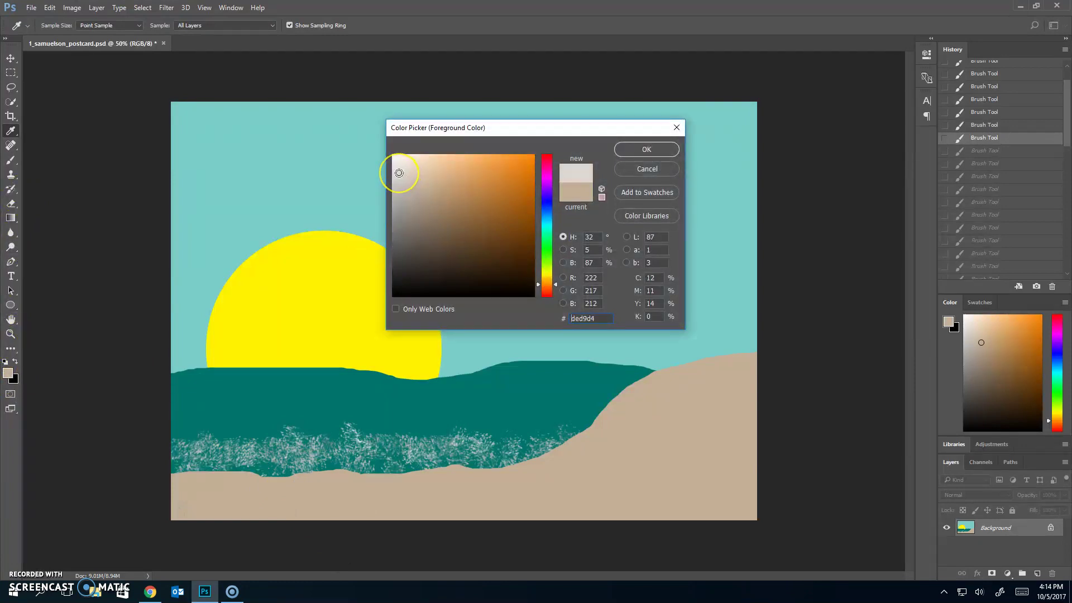
pyautogui.click(643, 149)
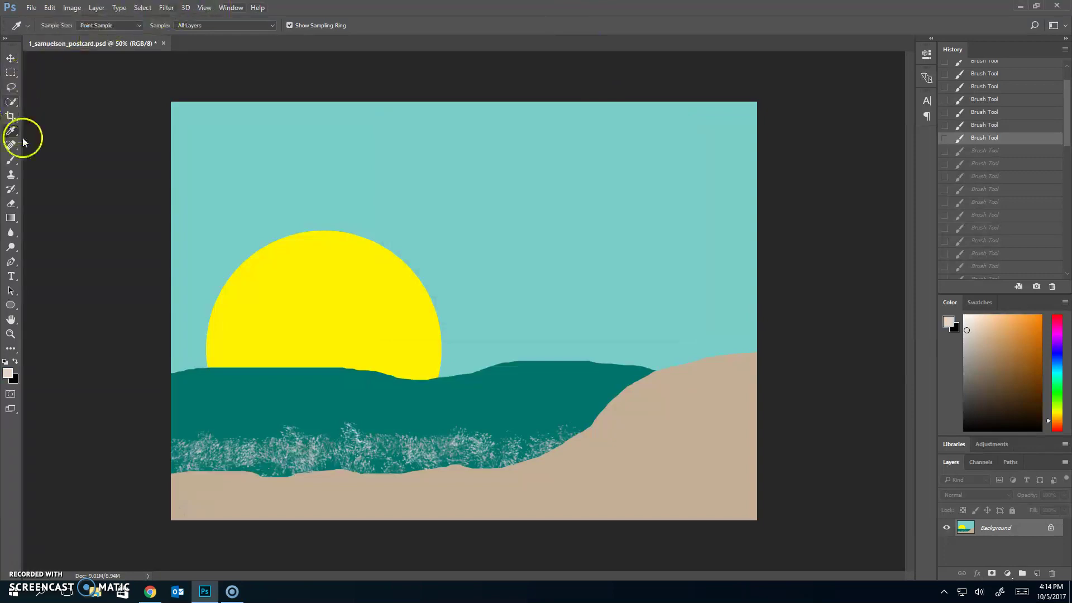
# Step: Set the brush to 70% opacity and 50% flow, and dab speckled texture over the sand at 75 px and about 161 px
pyautogui.click(11, 160)
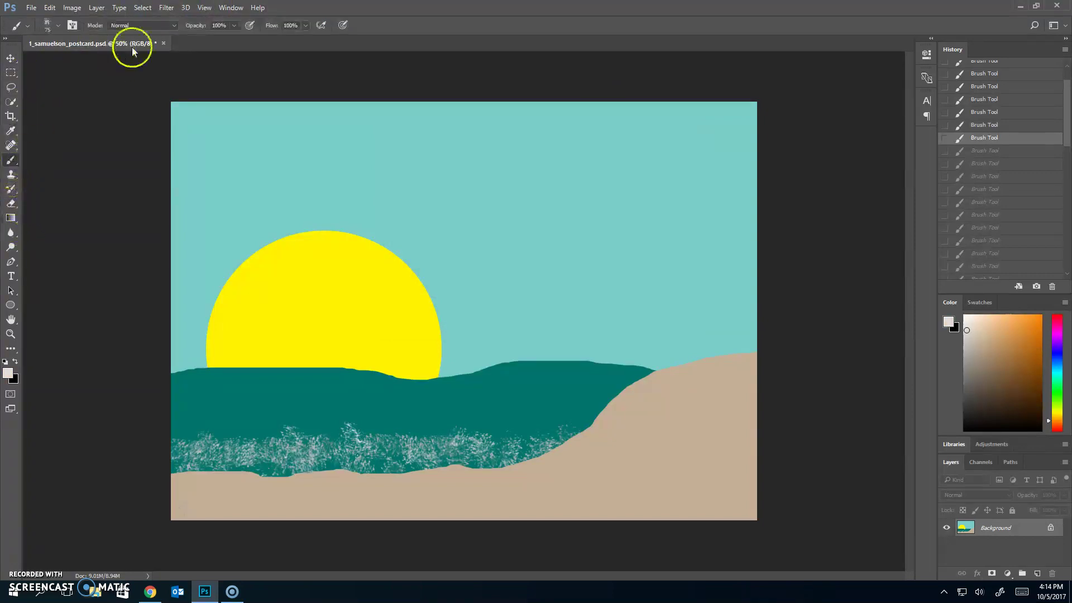
pyautogui.click(215, 25)
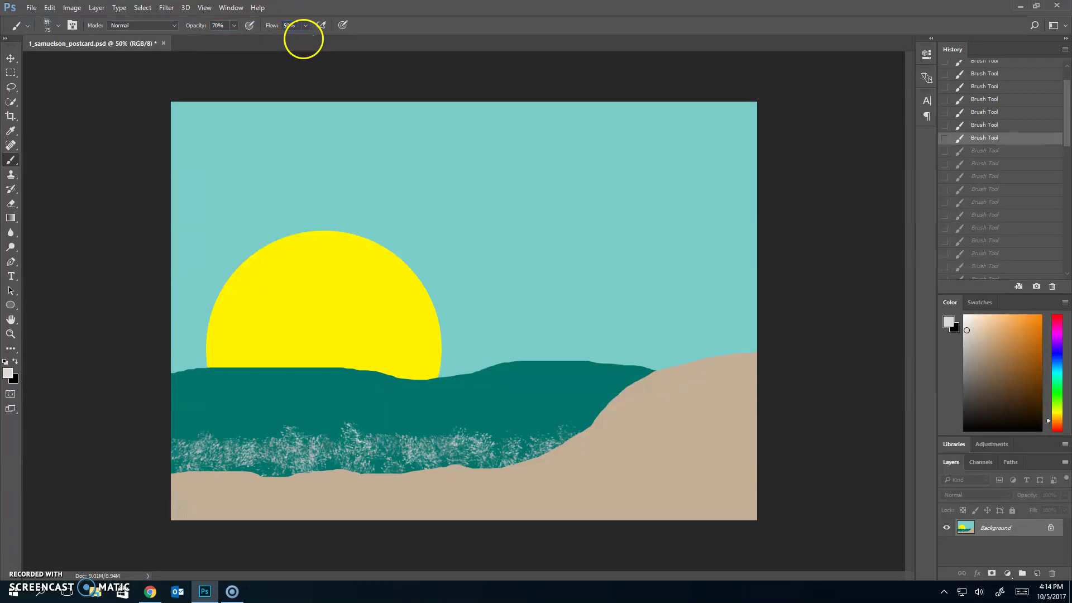
pyautogui.moveTo(200, 492)
pyautogui.mouseDown()
pyautogui.moveTo(231, 512)
pyautogui.moveTo(262, 507)
pyautogui.moveTo(202, 485)
pyautogui.moveTo(197, 506)
pyautogui.moveTo(289, 508)
pyautogui.moveTo(311, 490)
pyautogui.mouseUp()
pyautogui.moveTo(267, 490)
pyautogui.mouseDown()
pyautogui.moveTo(319, 510)
pyautogui.moveTo(355, 513)
pyautogui.moveTo(360, 498)
pyautogui.moveTo(329, 485)
pyautogui.moveTo(204, 484)
pyautogui.moveTo(359, 485)
pyautogui.moveTo(371, 502)
pyautogui.moveTo(441, 514)
pyautogui.moveTo(429, 491)
pyautogui.moveTo(384, 480)
pyautogui.moveTo(473, 477)
pyautogui.moveTo(499, 511)
pyautogui.moveTo(528, 505)
pyautogui.moveTo(544, 474)
pyautogui.moveTo(488, 478)
pyautogui.moveTo(462, 515)
pyautogui.moveTo(454, 485)
pyautogui.moveTo(473, 479)
pyautogui.moveTo(509, 488)
pyautogui.moveTo(507, 512)
pyautogui.moveTo(591, 503)
pyautogui.moveTo(591, 472)
pyautogui.moveTo(543, 473)
pyautogui.moveTo(606, 496)
pyautogui.moveTo(588, 513)
pyautogui.moveTo(717, 509)
pyautogui.moveTo(746, 495)
pyautogui.moveTo(699, 483)
pyautogui.moveTo(610, 493)
pyautogui.moveTo(590, 451)
pyautogui.moveTo(649, 428)
pyautogui.mouseUp()
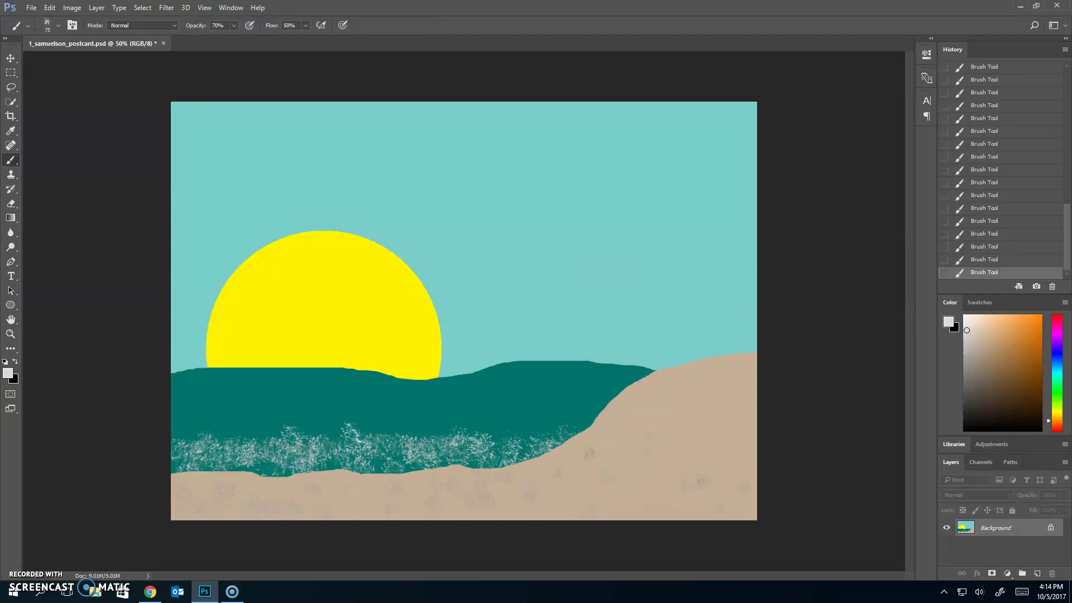
pyautogui.click(57, 26)
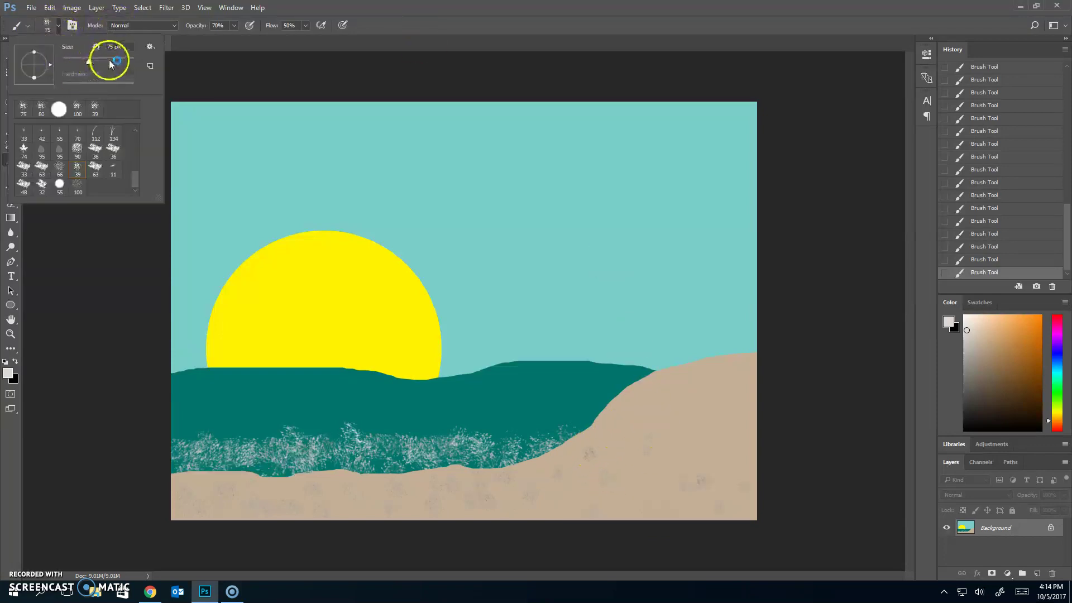
pyautogui.click(726, 416)
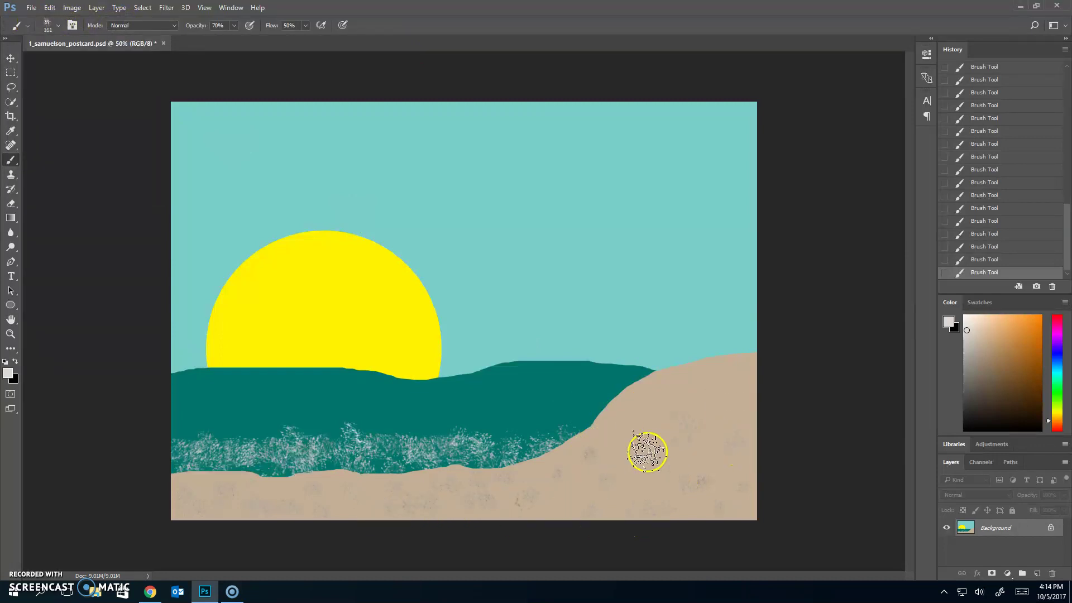
# Step: Continue the pale speckled texture across the sand with the 161 px spatter brush, and add finer dabs at about 44 px
pyautogui.moveTo(619, 432)
pyautogui.mouseDown()
pyautogui.moveTo(752, 381)
pyautogui.moveTo(726, 503)
pyautogui.moveTo(681, 512)
pyautogui.moveTo(665, 455)
pyautogui.moveTo(682, 404)
pyautogui.moveTo(727, 410)
pyautogui.moveTo(710, 459)
pyautogui.moveTo(626, 518)
pyautogui.moveTo(603, 503)
pyautogui.moveTo(254, 509)
pyautogui.moveTo(129, 491)
pyautogui.mouseUp()
pyautogui.click(47, 26)
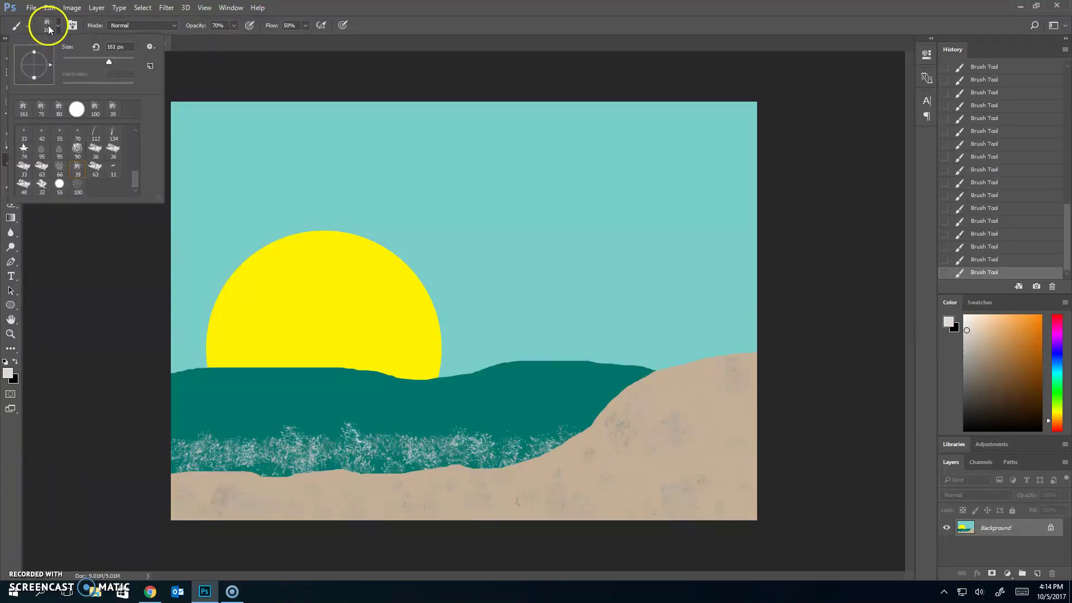
pyautogui.click(78, 59)
pyautogui.click(711, 410)
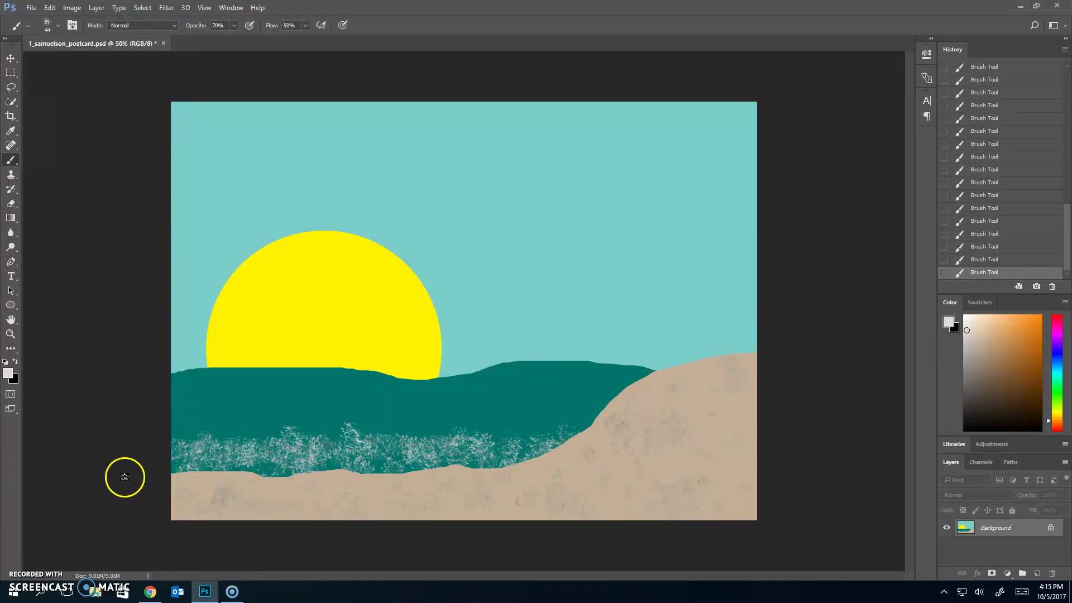
# Step: Sample the beige sand with the Eyedropper and darken the foreground colour to a medium grey-brown
pyautogui.click(9, 375)
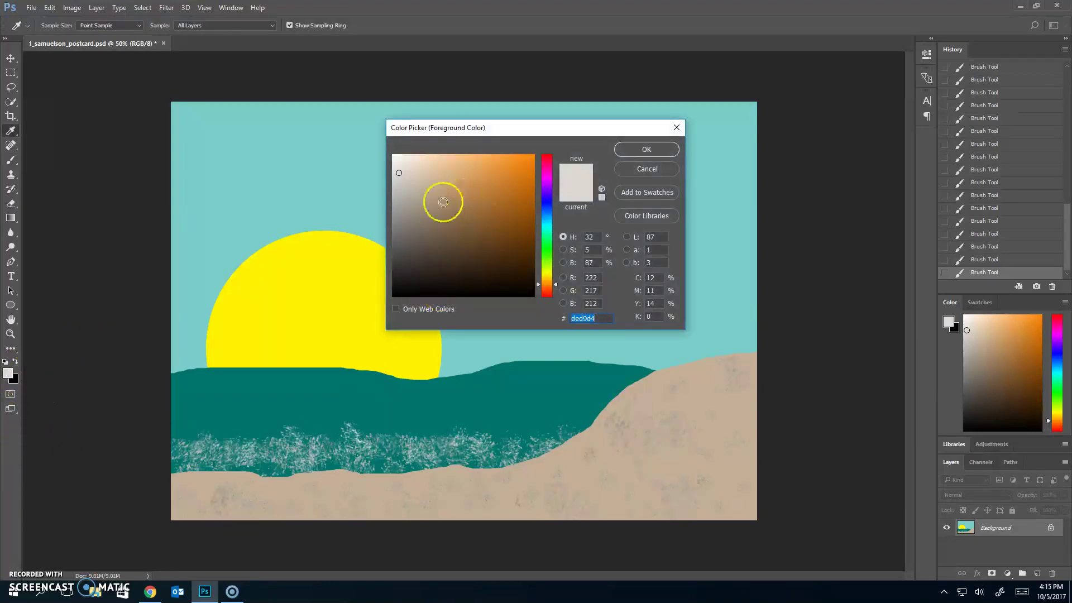
pyautogui.click(636, 155)
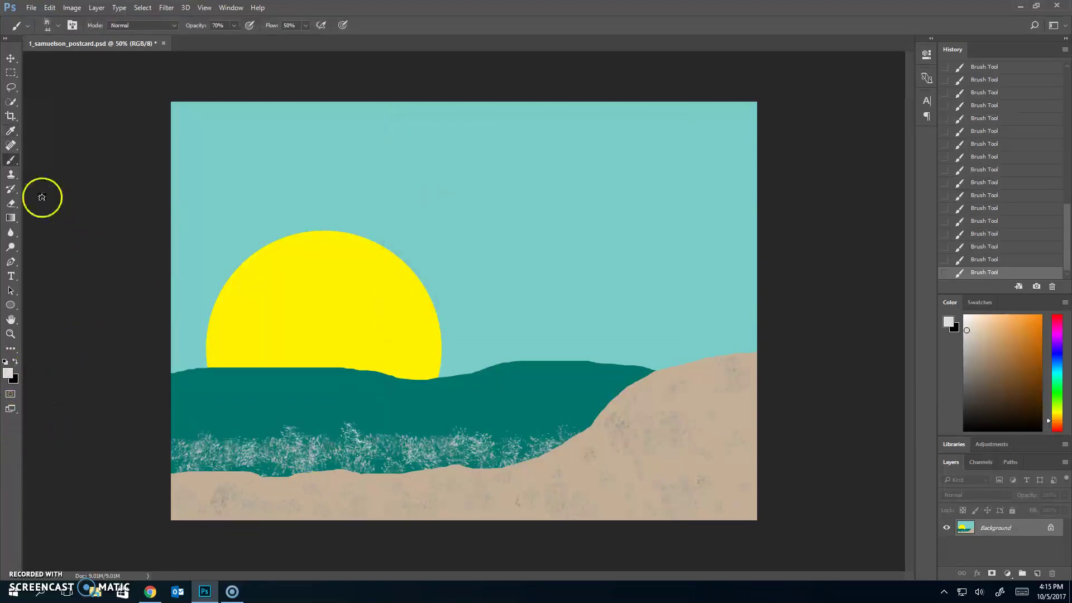
pyautogui.click(11, 133)
pyautogui.click(346, 476)
pyautogui.click(14, 371)
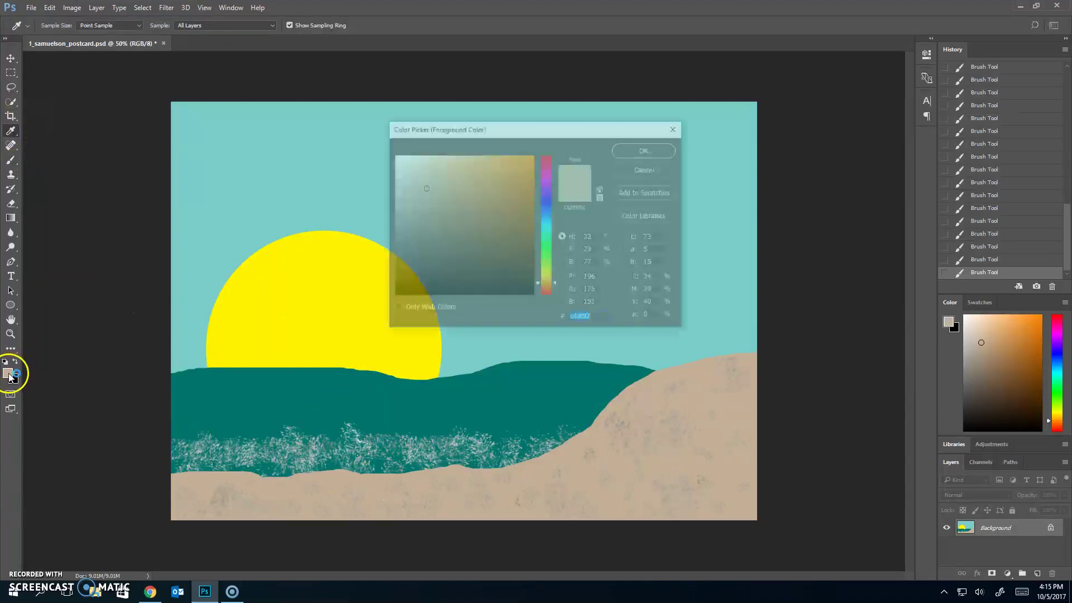
pyautogui.moveTo(424, 188); pyautogui.dragTo(431, 210)
pyautogui.click(640, 154)
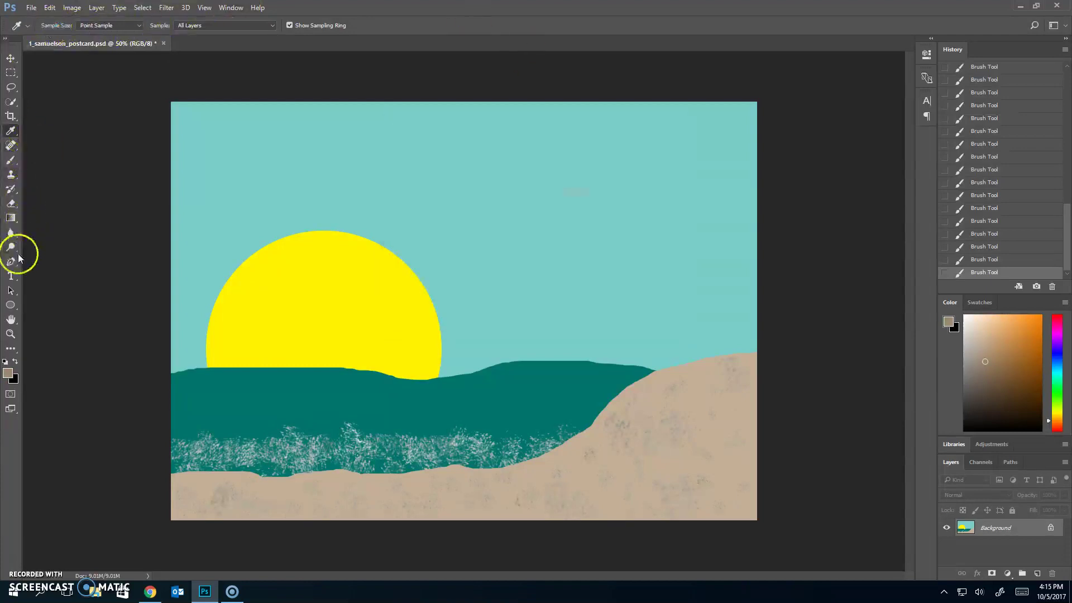
# Step: Set the brush to 85% opacity and 75% flow, and paint short dark speckled strokes on the sand strip below the foam at 44 px
pyautogui.click(10, 160)
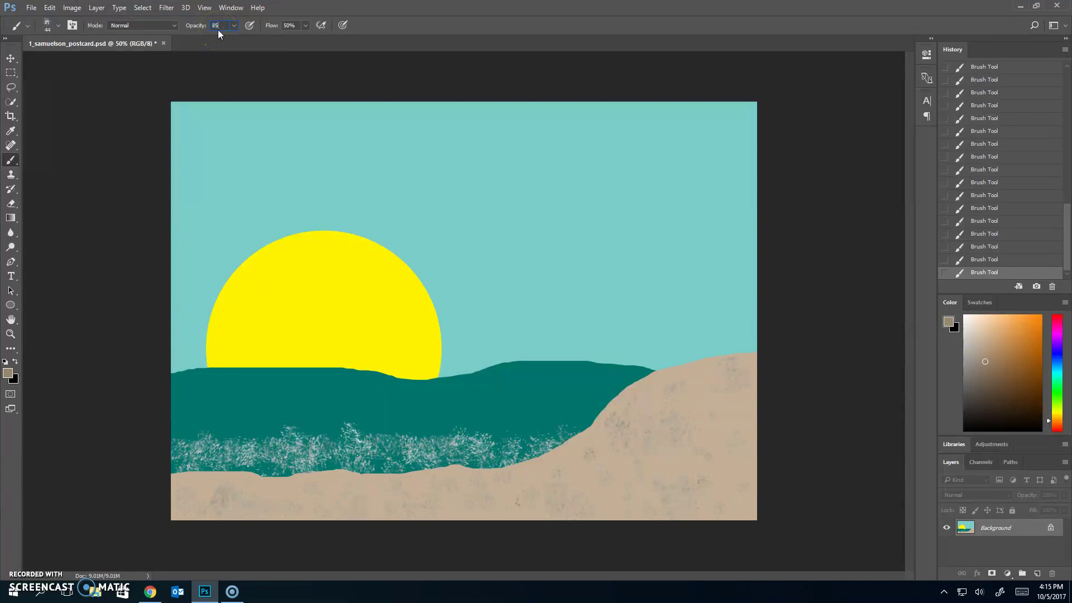
pyautogui.press('Tab')
pyautogui.write('75')
pyautogui.moveTo(213, 476); pyautogui.dragTo(216, 476)
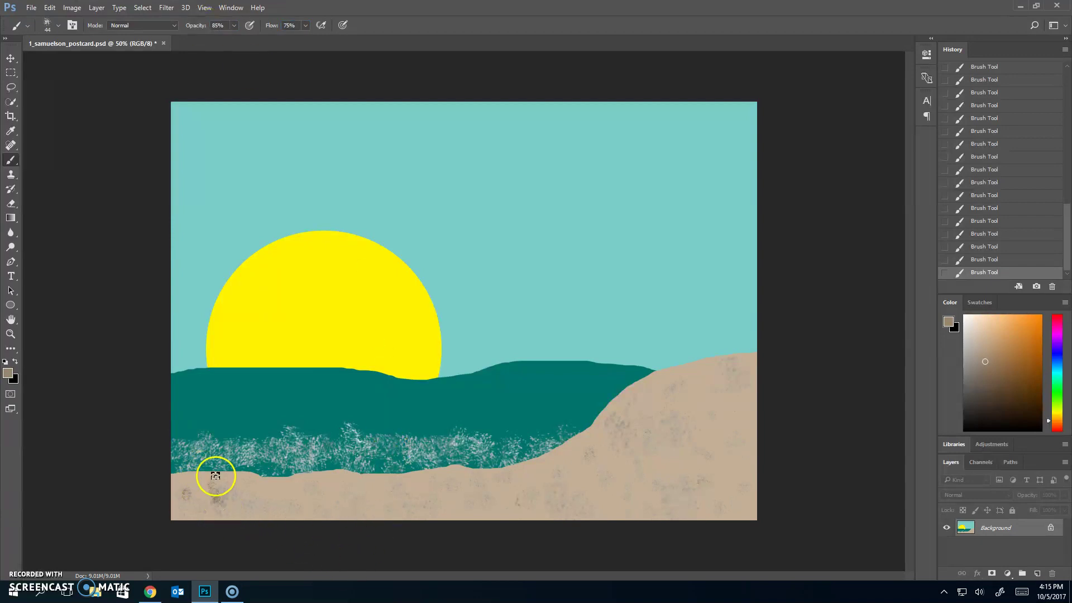
pyautogui.moveTo(321, 510); pyautogui.dragTo(343, 478)
pyautogui.moveTo(431, 483); pyautogui.dragTo(402, 512)
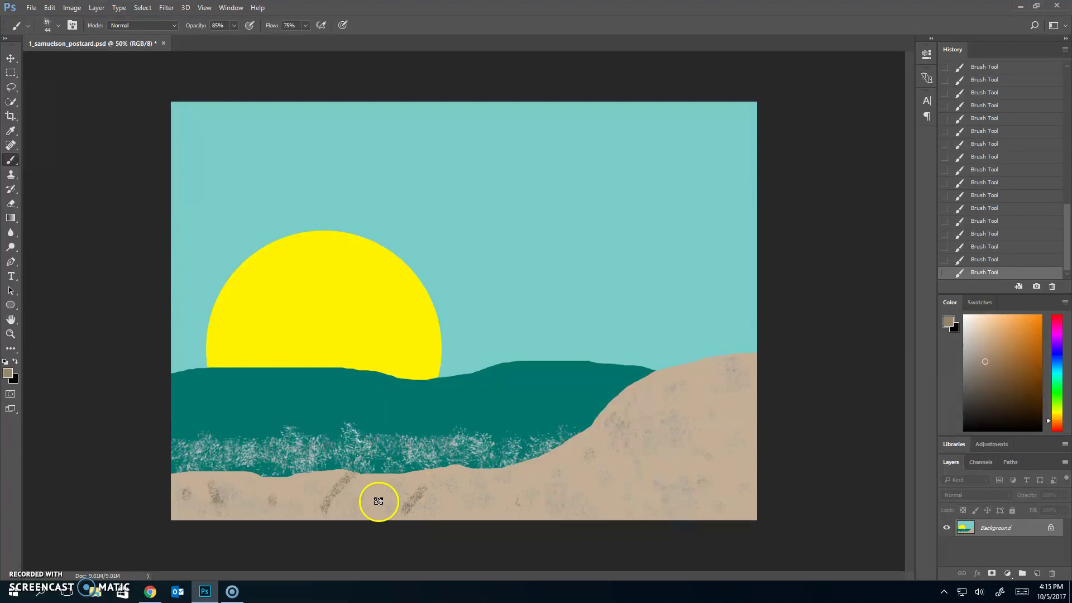
# Step: Enlarge the spatter brush to about 95 px and scatter dark grey-brown speckled patches over the whole sand area
pyautogui.click(54, 25)
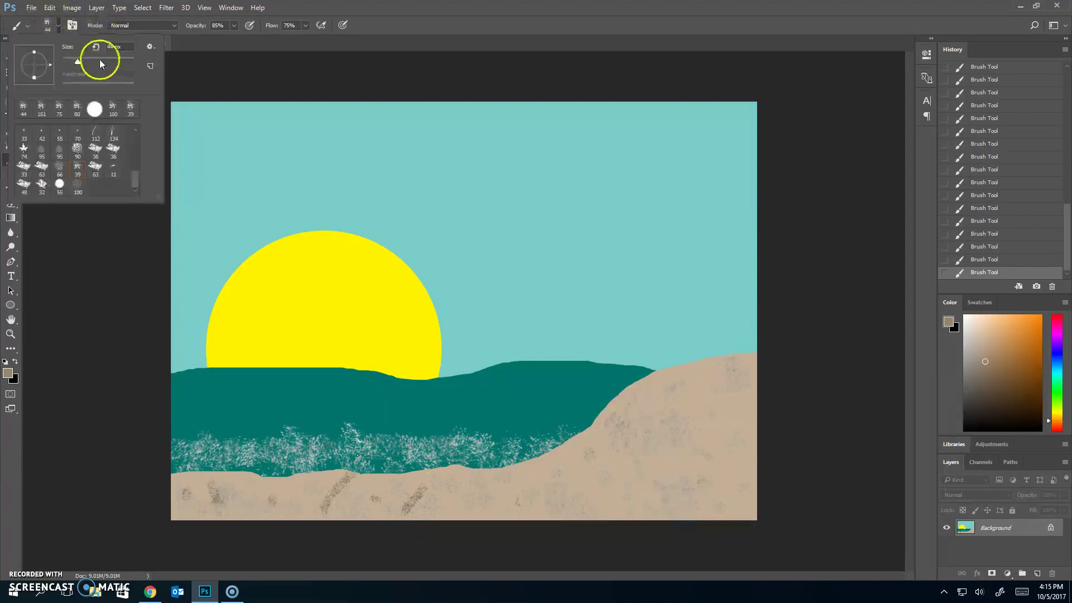
pyautogui.click(669, 444)
pyautogui.click(719, 383)
pyautogui.click(723, 465)
pyautogui.click(691, 501)
pyautogui.click(630, 508)
pyautogui.click(560, 510)
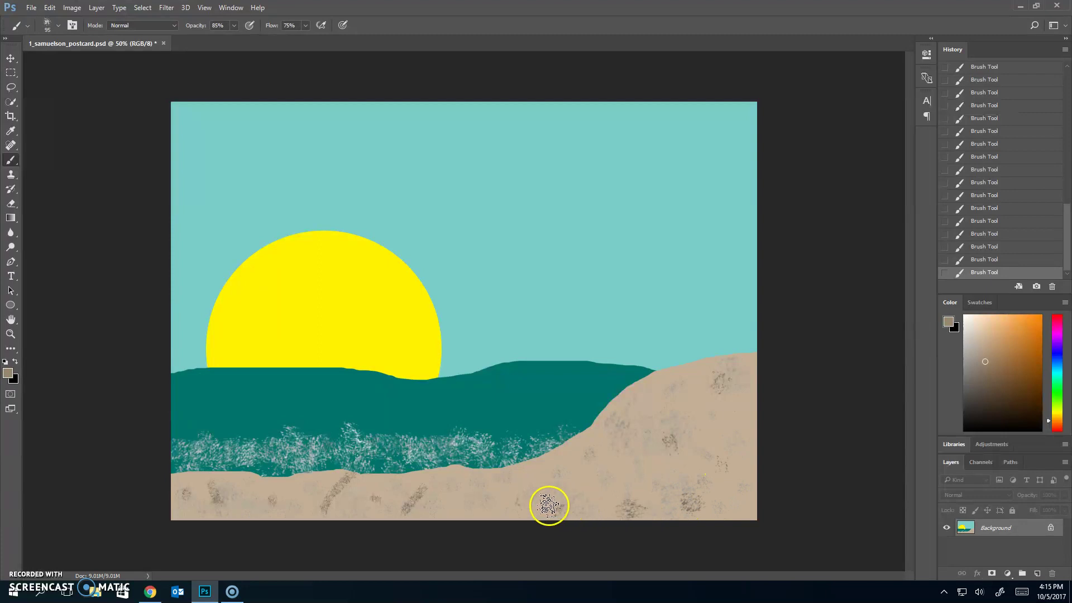
pyautogui.click(455, 510)
pyautogui.click(424, 498)
pyautogui.click(366, 495)
pyautogui.click(332, 500)
pyautogui.click(273, 494)
pyautogui.click(250, 503)
pyautogui.click(587, 465)
pyautogui.moveTo(637, 424); pyautogui.dragTo(682, 384)
pyautogui.click(719, 425)
pyautogui.click(742, 472)
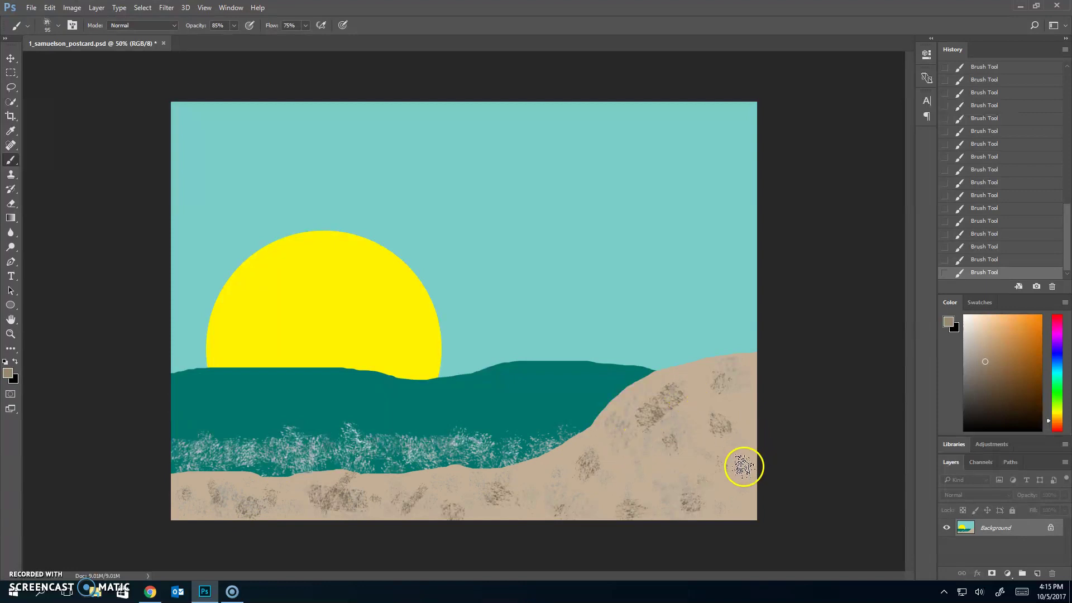
pyautogui.click(726, 502)
pyautogui.moveTo(673, 482); pyautogui.dragTo(611, 450)
pyautogui.click(595, 494)
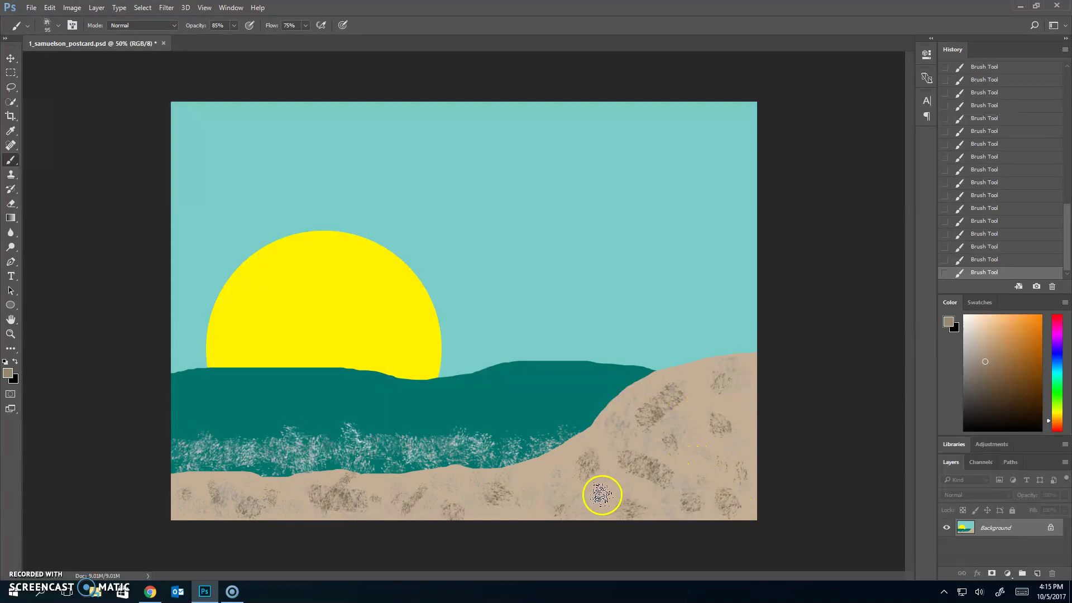
pyautogui.click(551, 479)
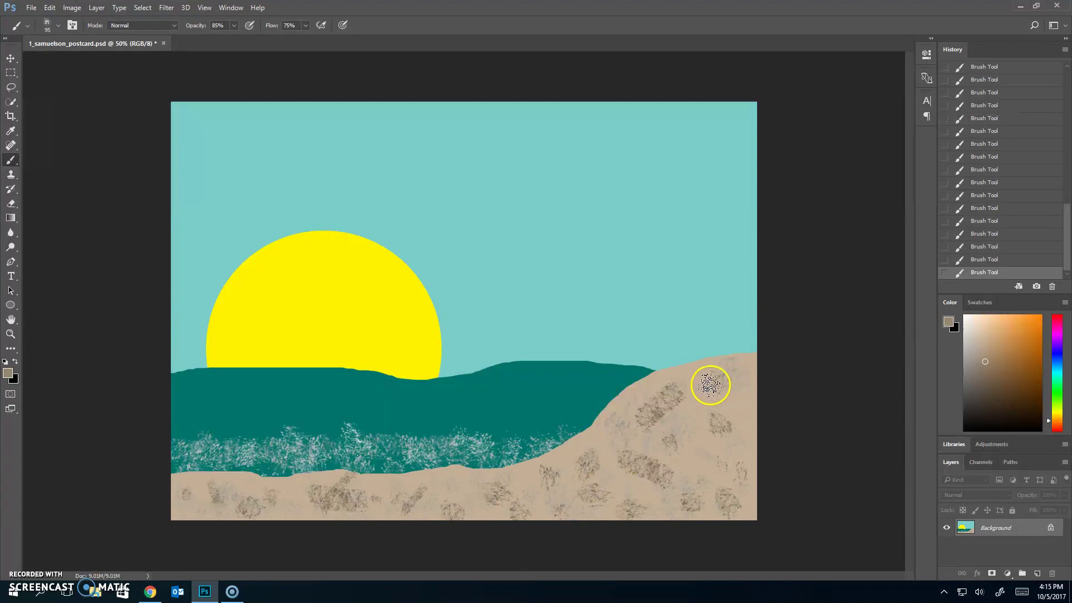